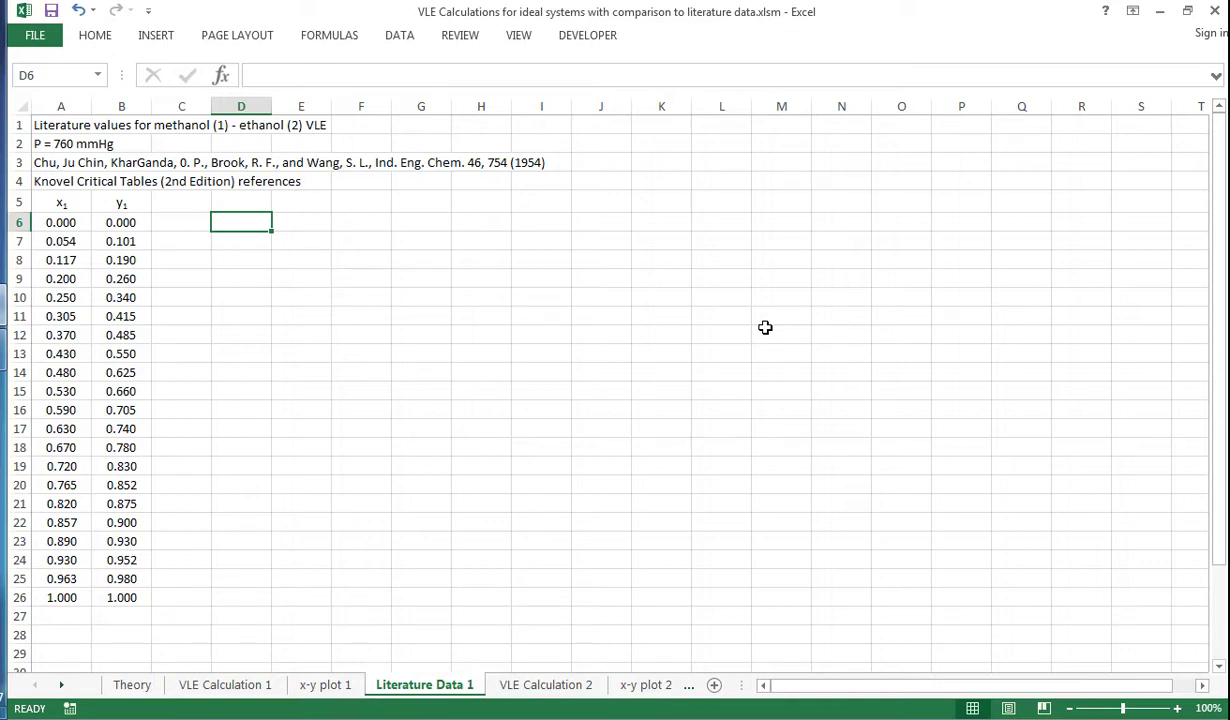
# Read the Theory sheet equations, then show the VLE Calculation 1 table at 760 mmHg.
pyautogui.click(147, 689)
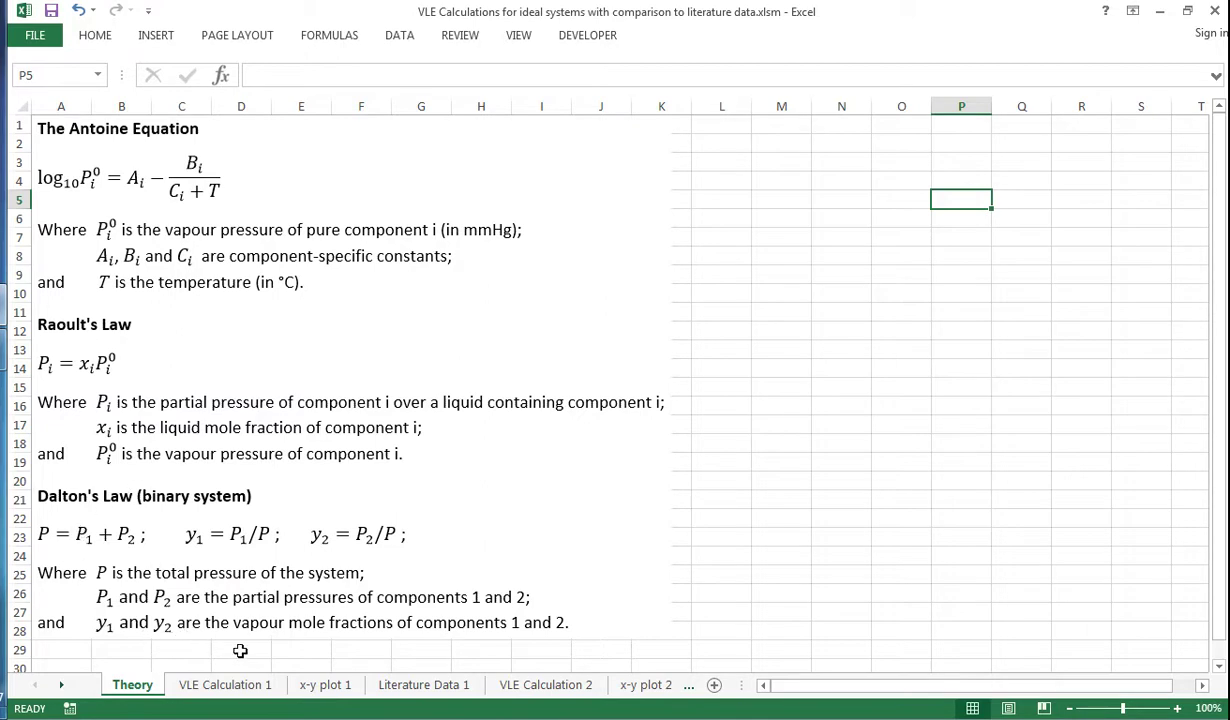
pyautogui.click(230, 686)
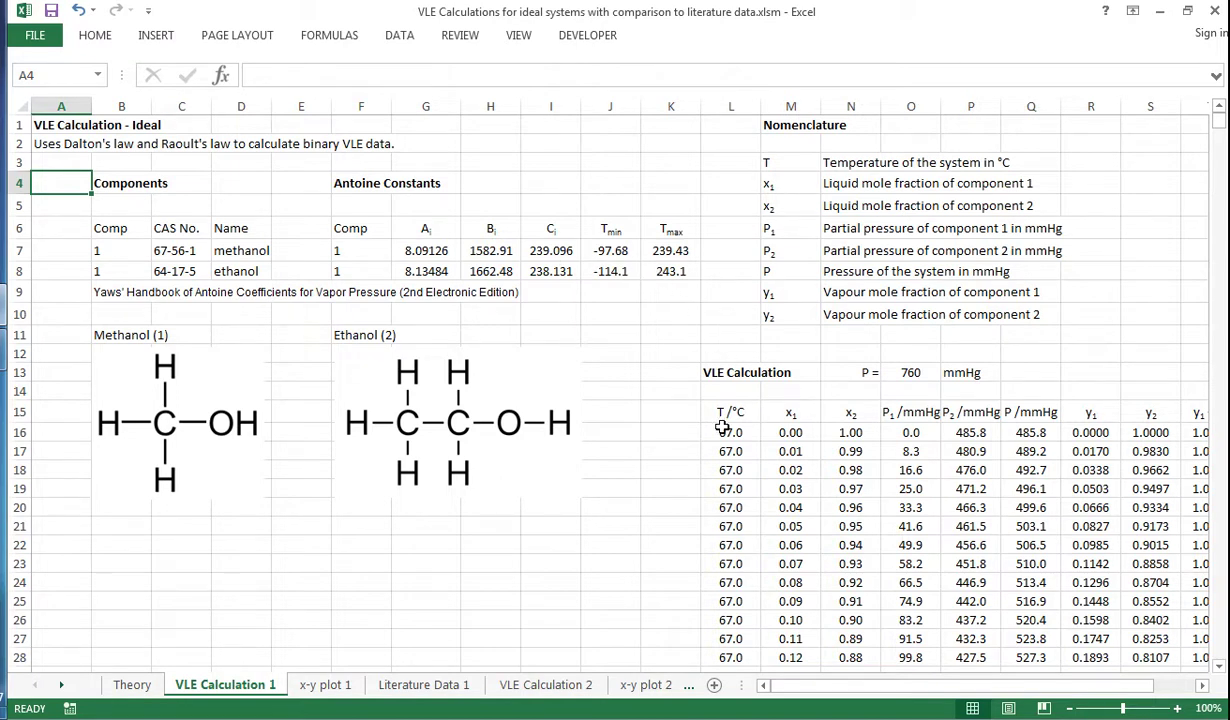
pyautogui.moveTo(930, 688); pyautogui.dragTo(980, 686)
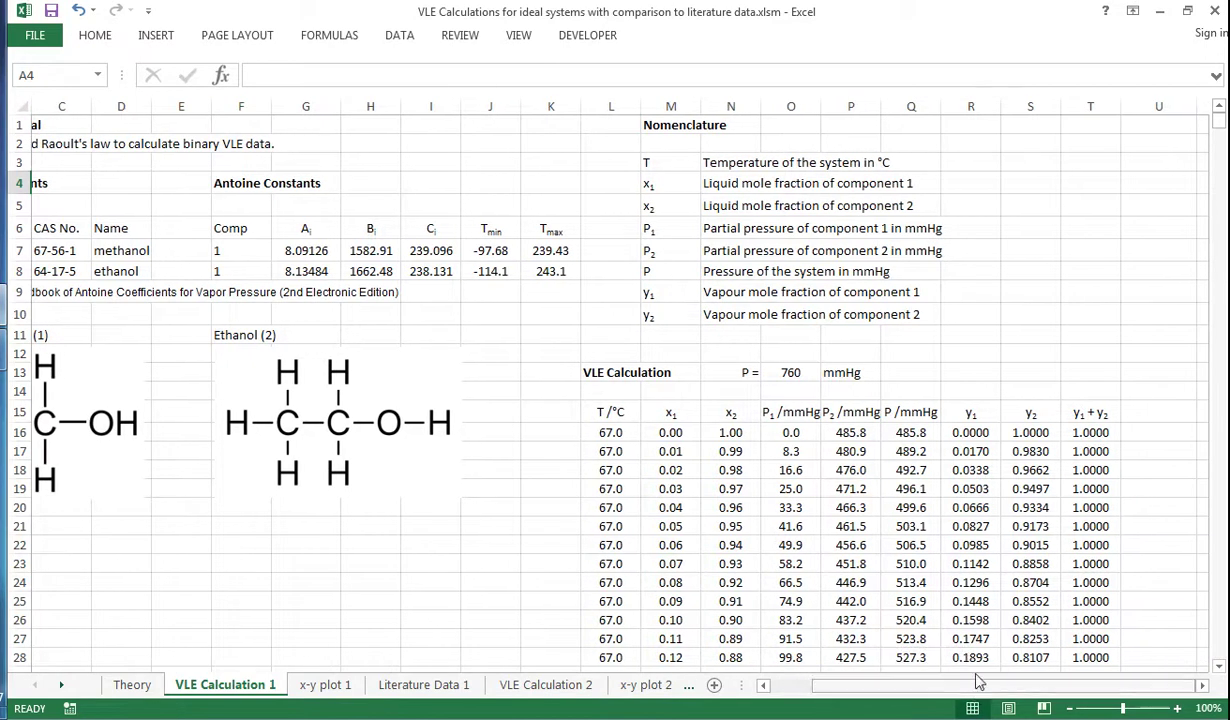
pyautogui.doubleClick(611, 433)
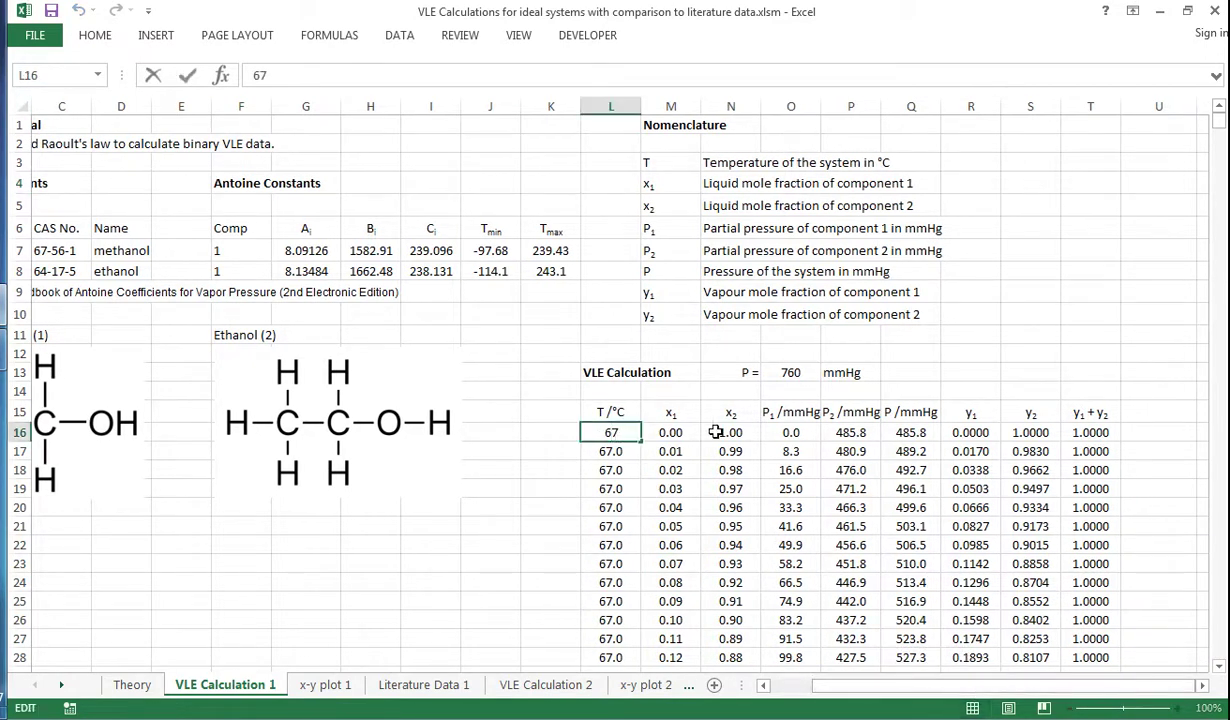
pyautogui.press('Escape')
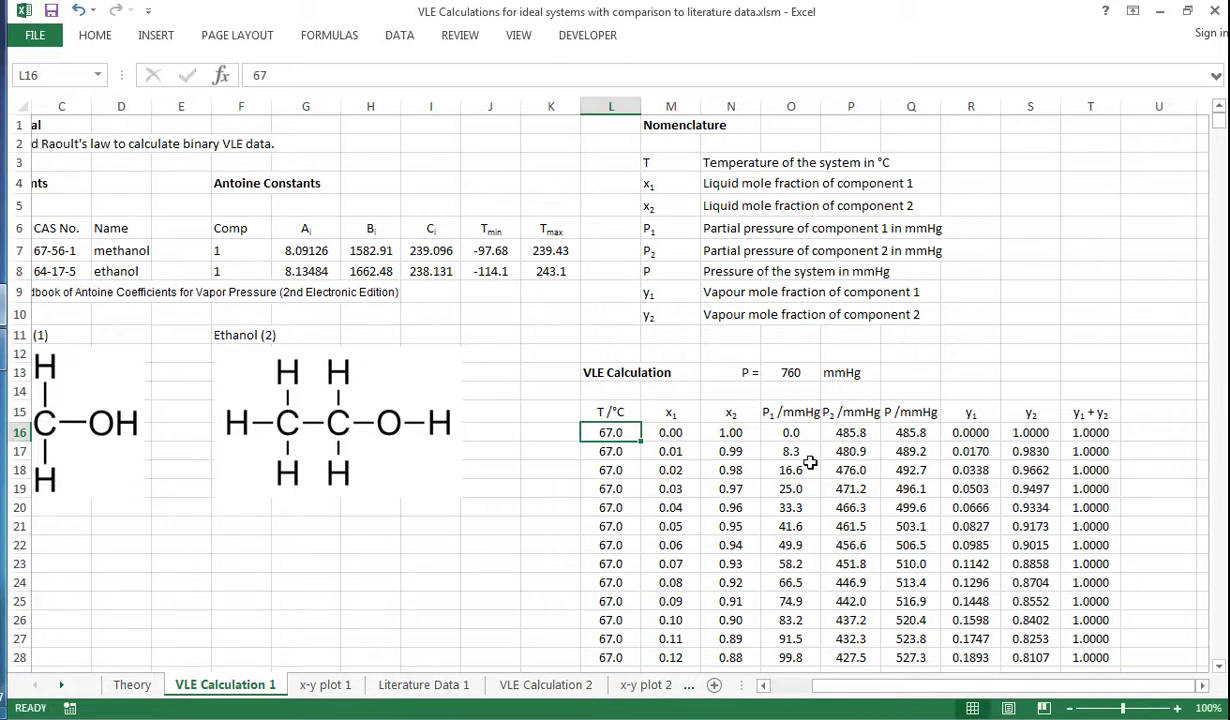
pyautogui.click(665, 432)
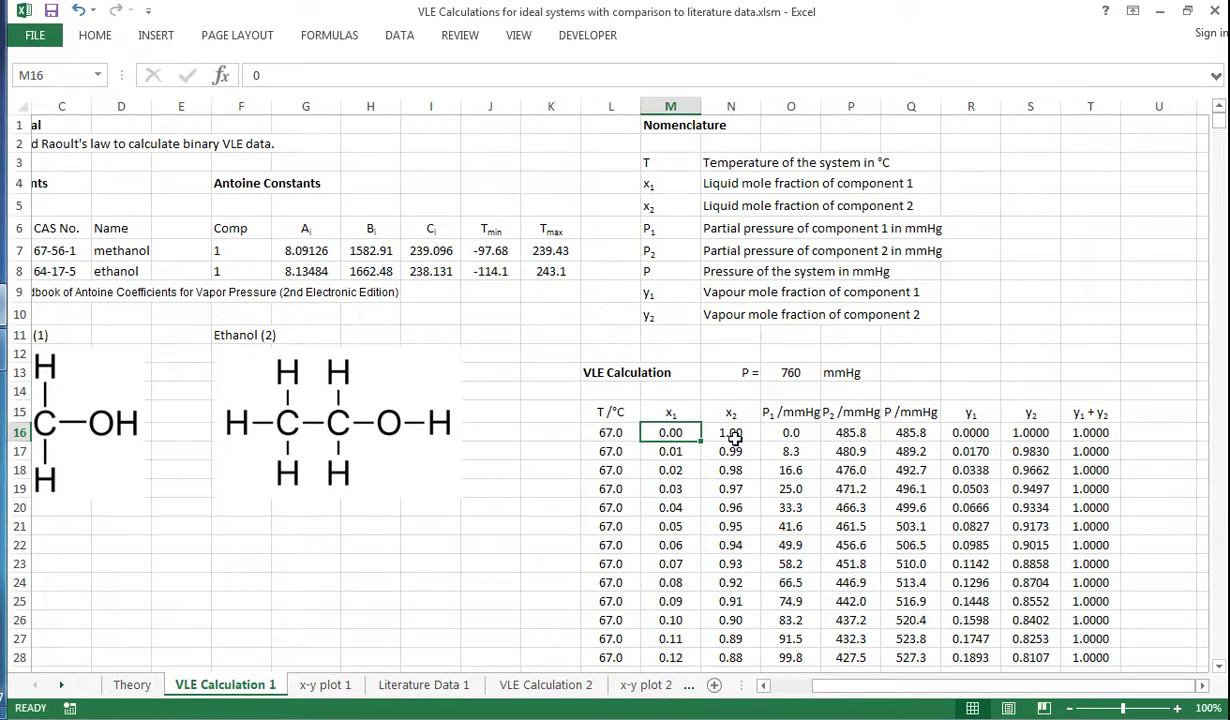
pyautogui.doubleClick(795, 435)
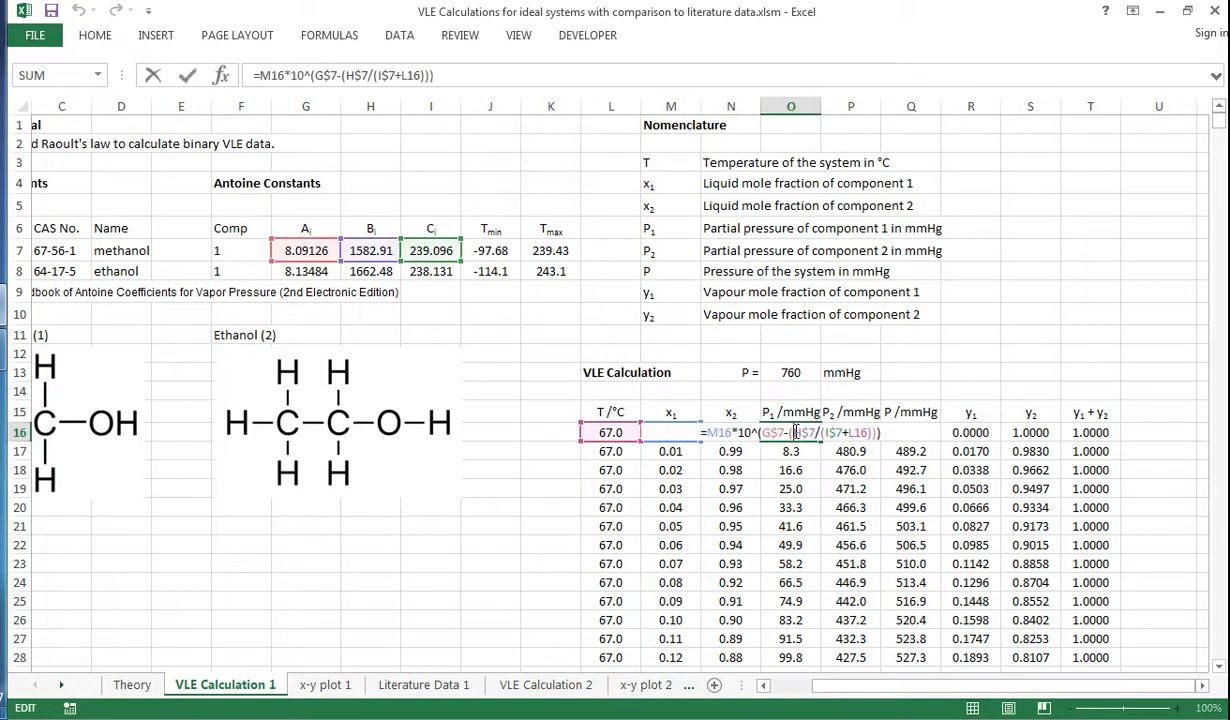
pyautogui.press('Escape')
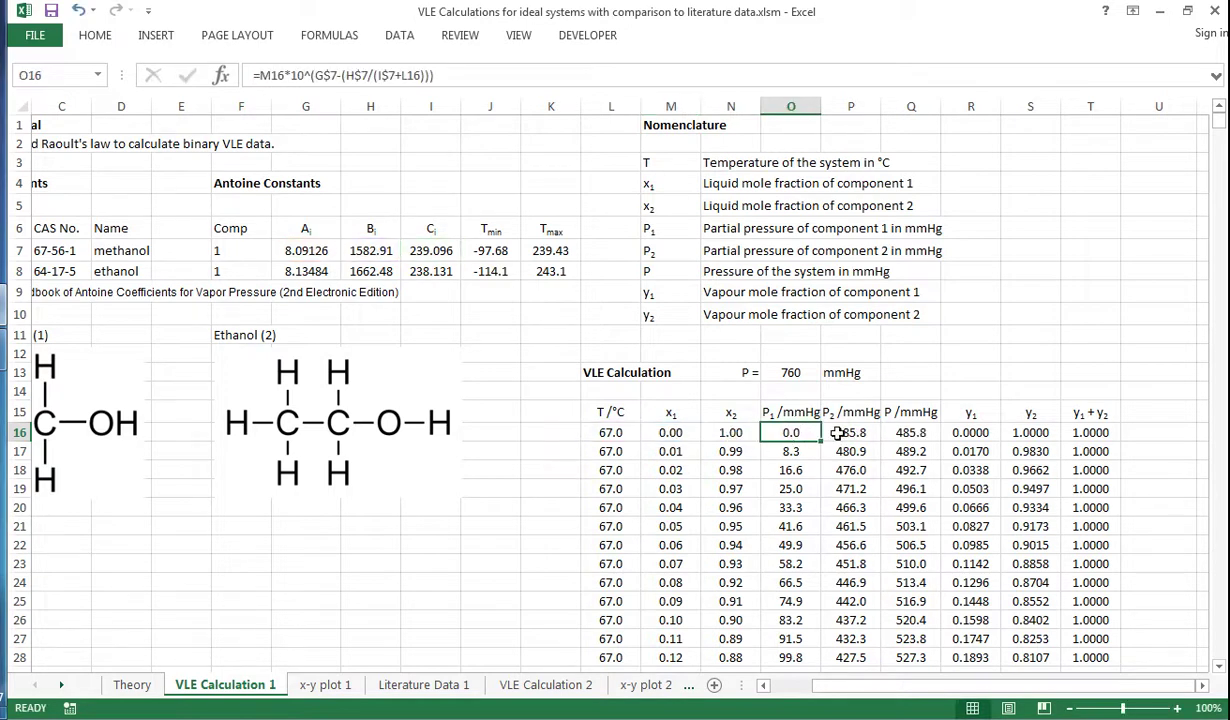
pyautogui.press('Right')
pyautogui.press('F2')
pyautogui.press('Escape')
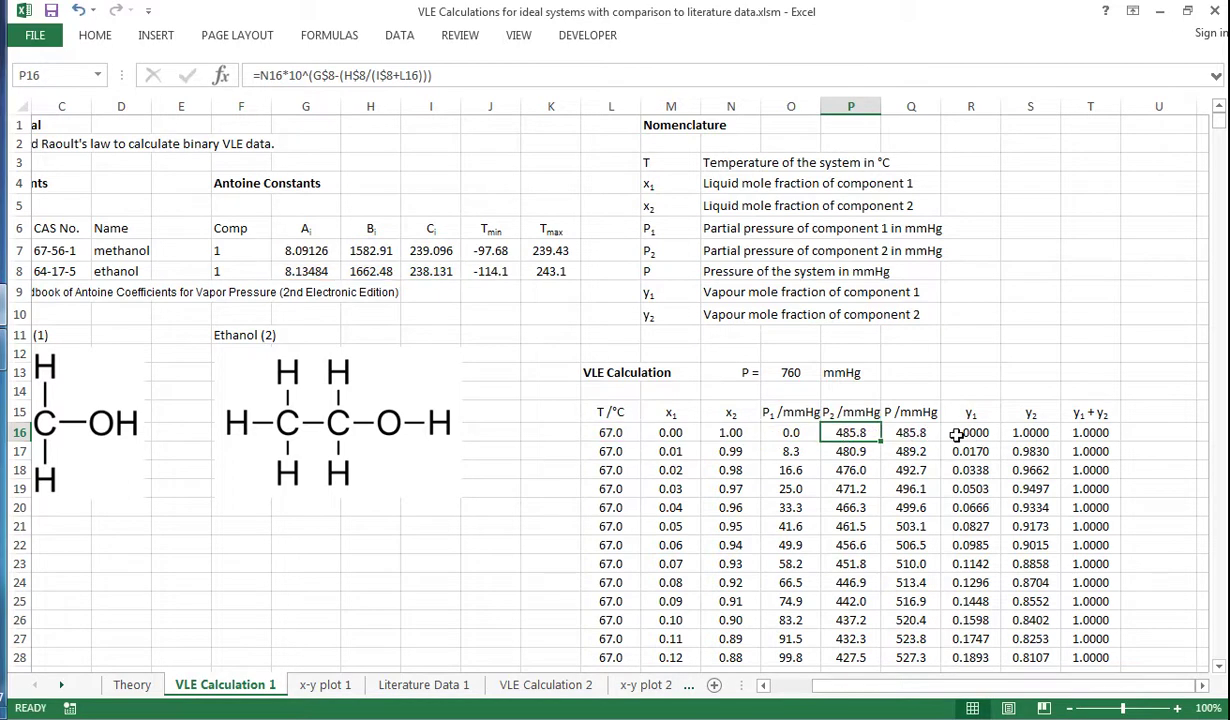
pyautogui.doubleClick(893, 430)
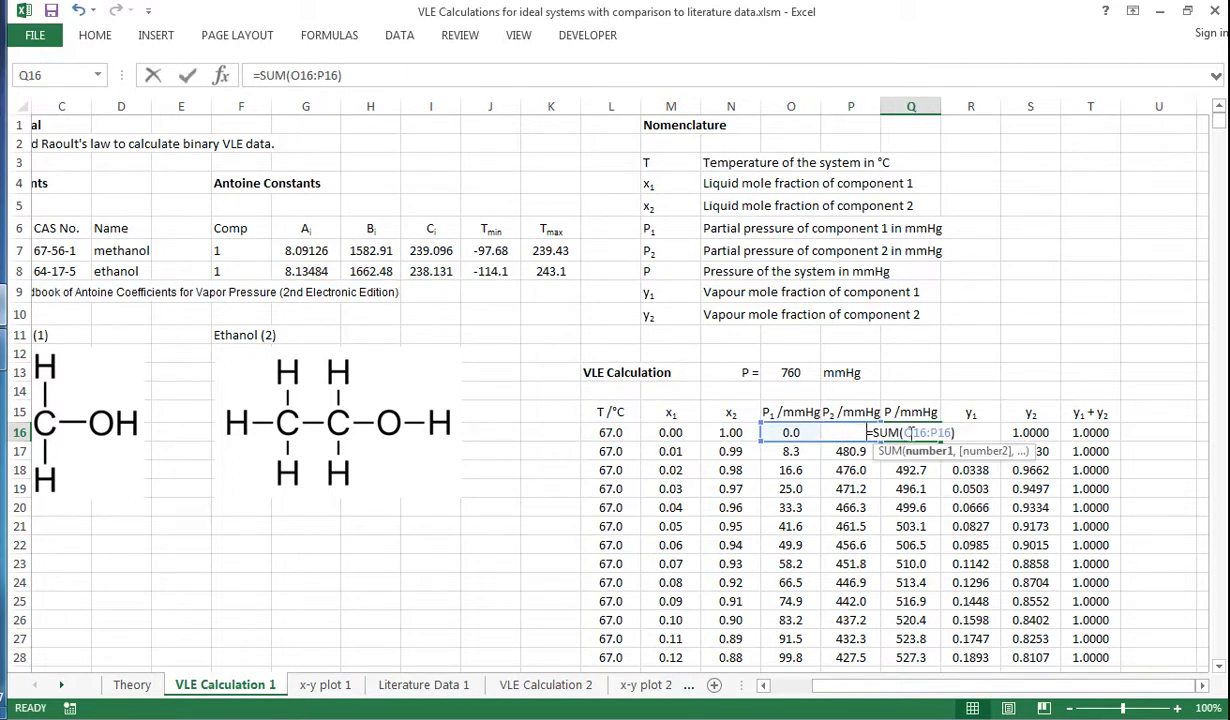
pyautogui.press('Escape')
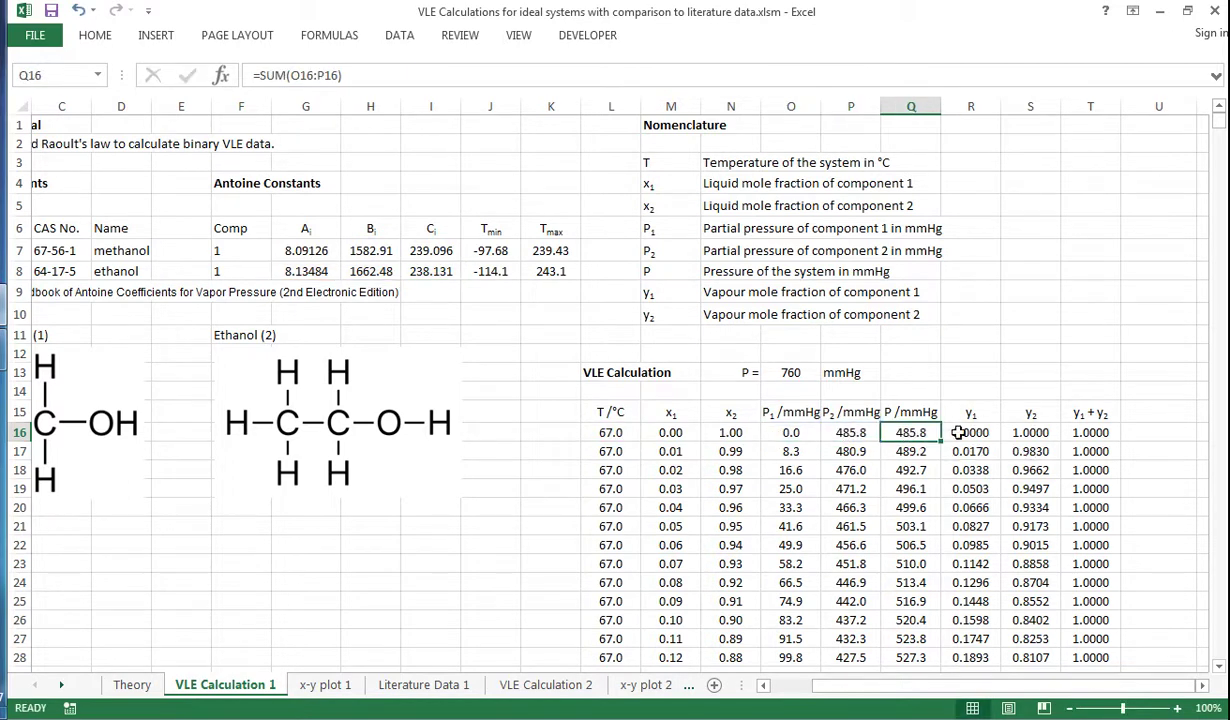
pyautogui.click(958, 432)
pyautogui.click(1017, 433)
pyautogui.click(962, 433)
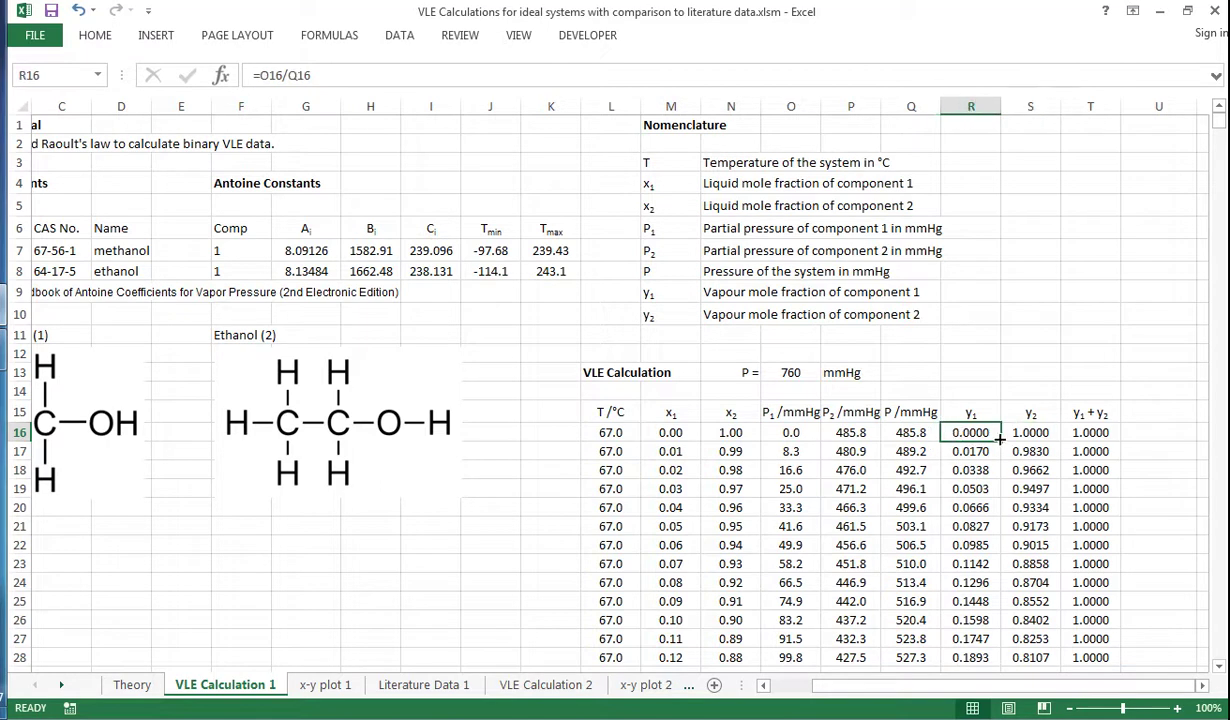
pyautogui.click(1015, 435)
pyautogui.doubleClick(962, 432)
pyautogui.press('Escape')
pyautogui.click(1028, 432)
pyautogui.doubleClick(1028, 432)
pyautogui.press('Escape')
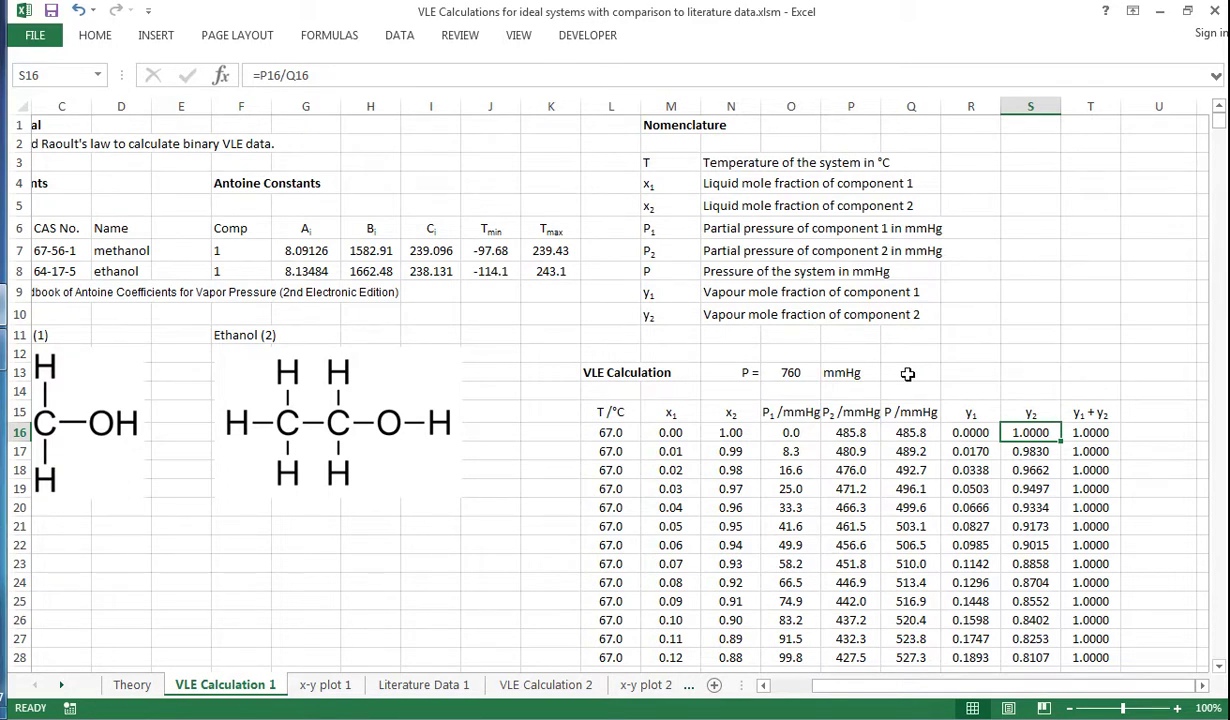
pyautogui.click(625, 432)
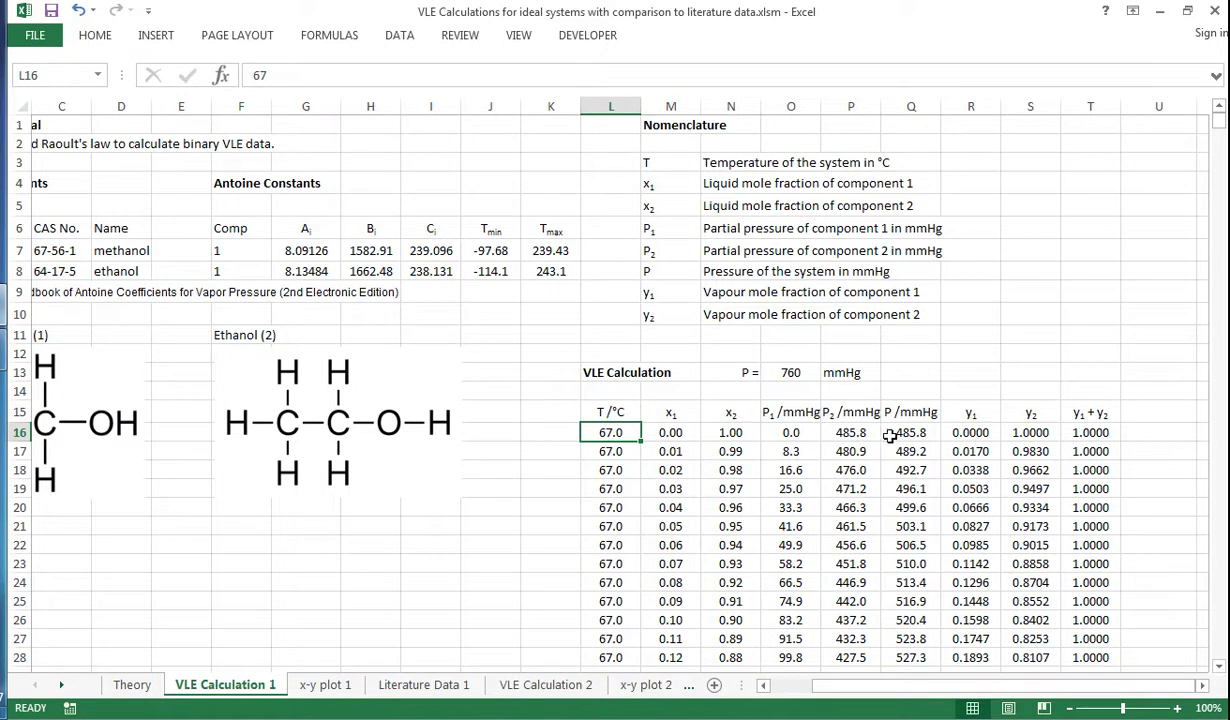
pyautogui.click(890, 434)
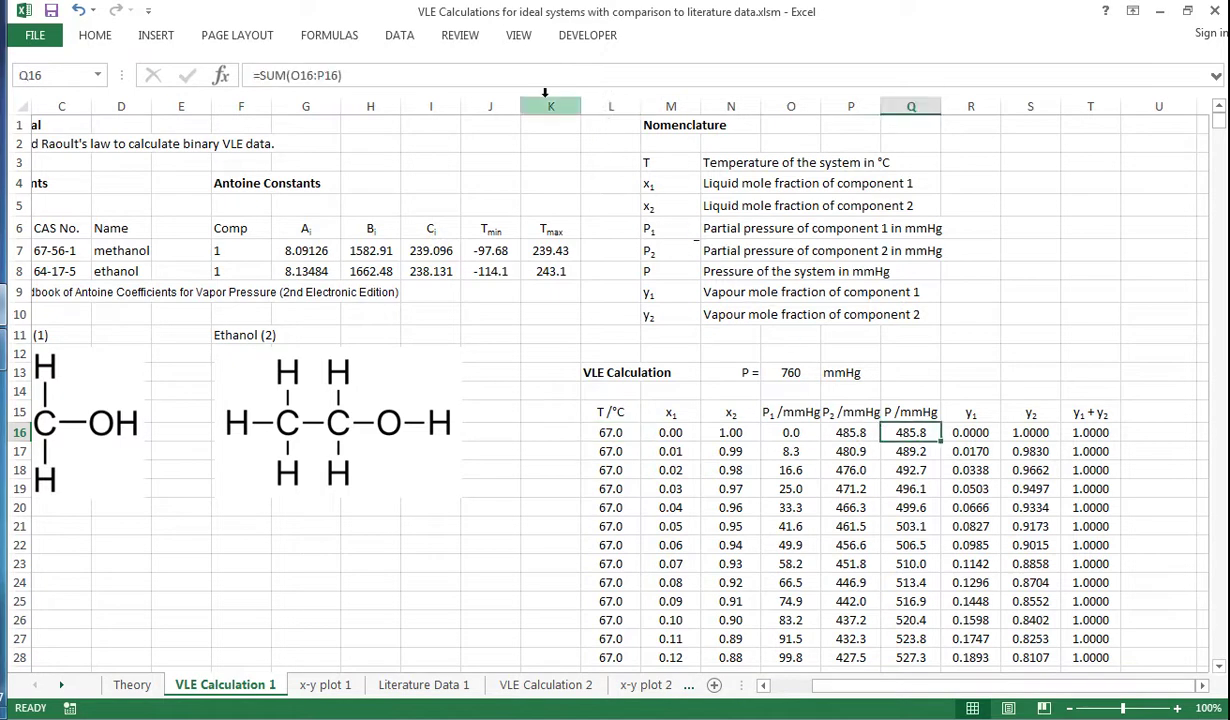
# Goal Seek Q16 to 760 mmHg by changing temperature L16, giving 78.3 °C at x1 = 0.00.
pyautogui.click(399, 36)
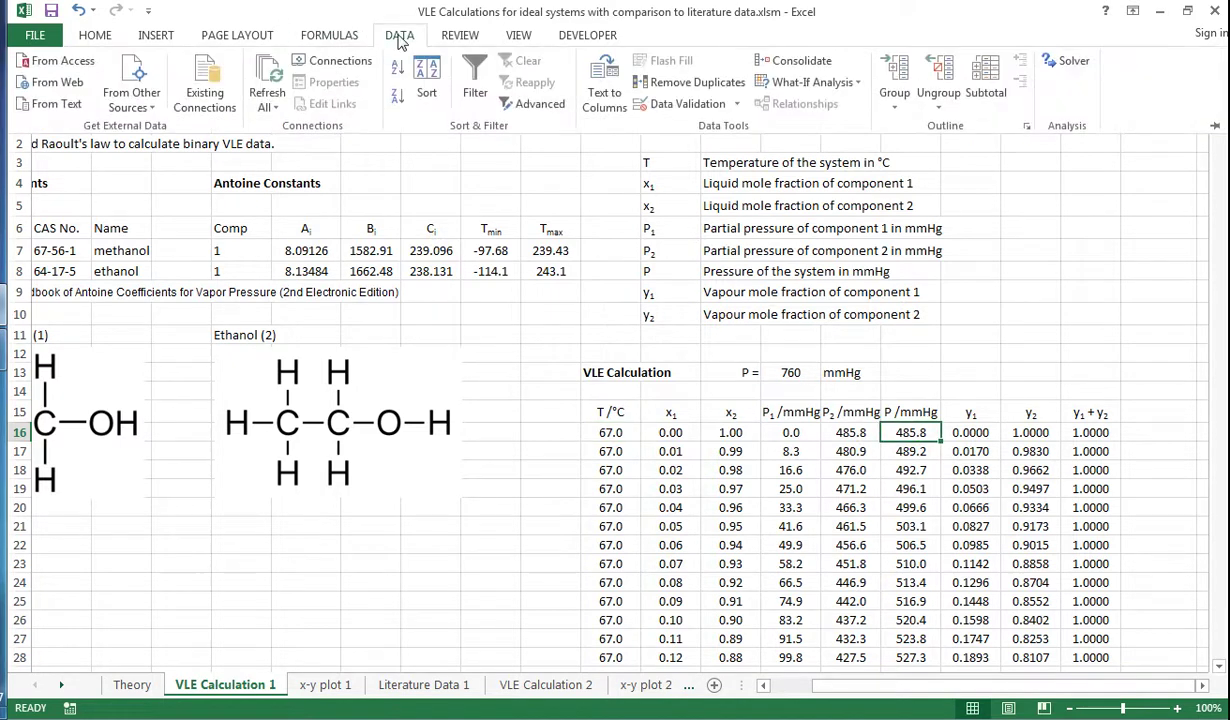
pyautogui.click(800, 90)
pyautogui.click(811, 127)
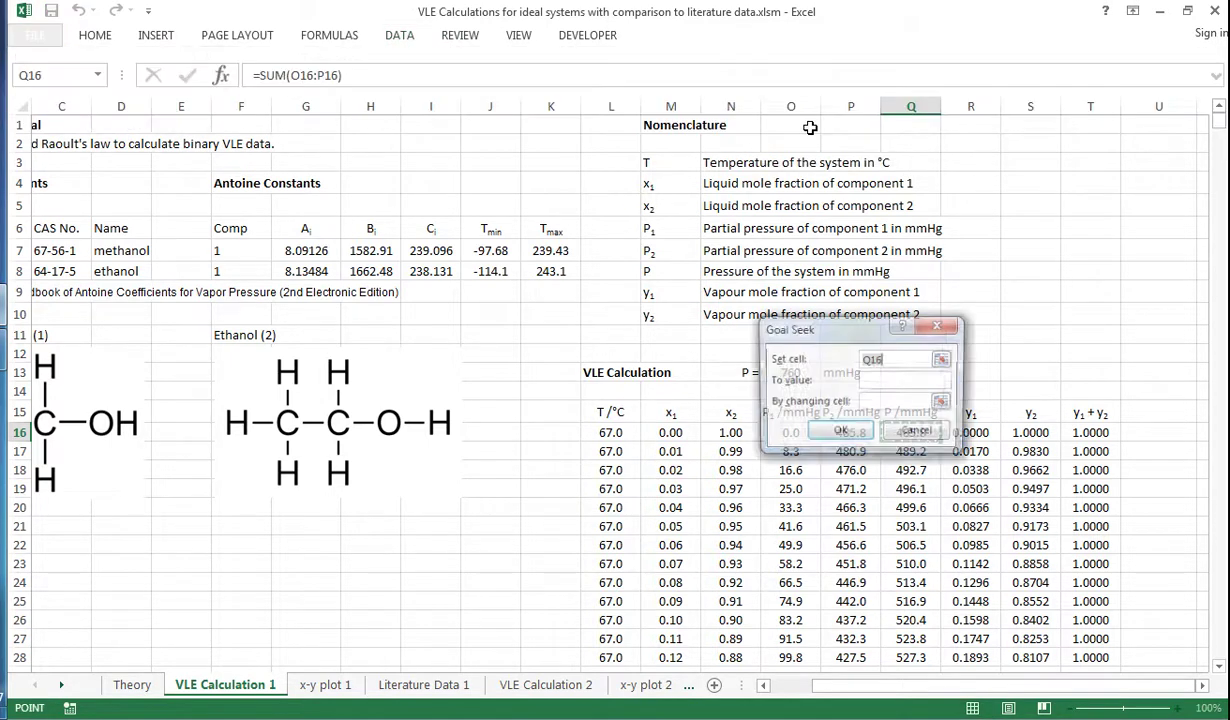
pyautogui.moveTo(813, 328); pyautogui.dragTo(717, 241)
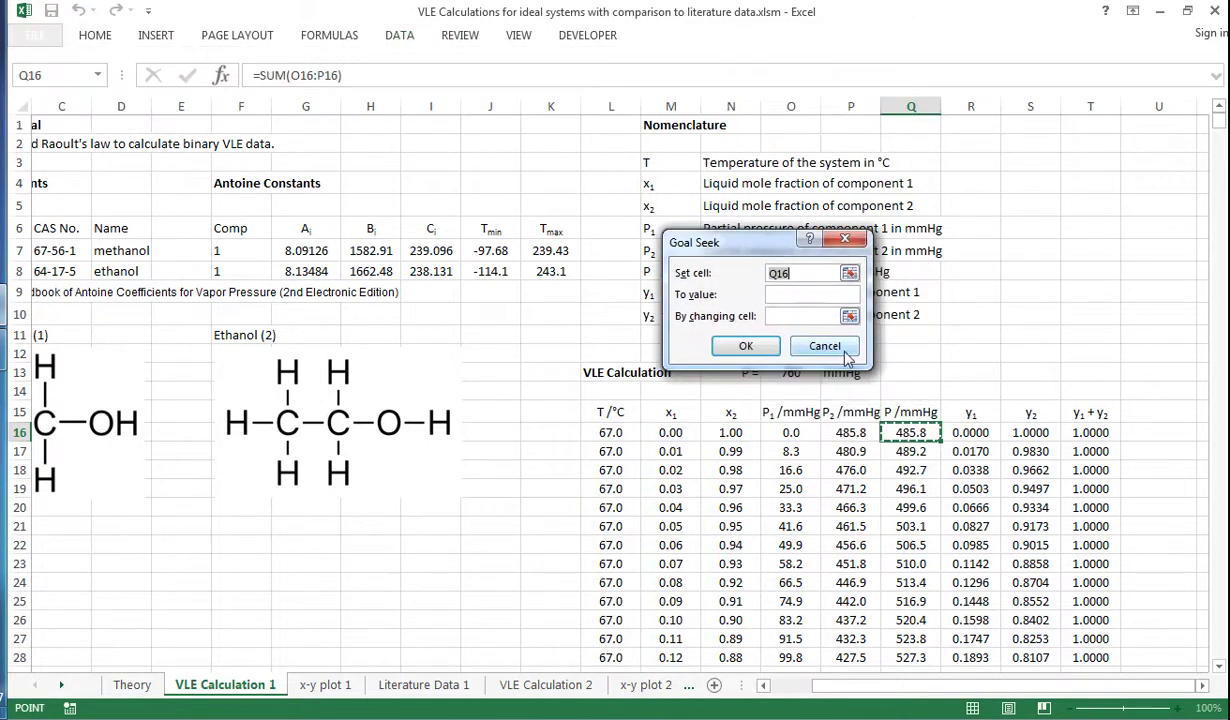
pyautogui.press('Tab')
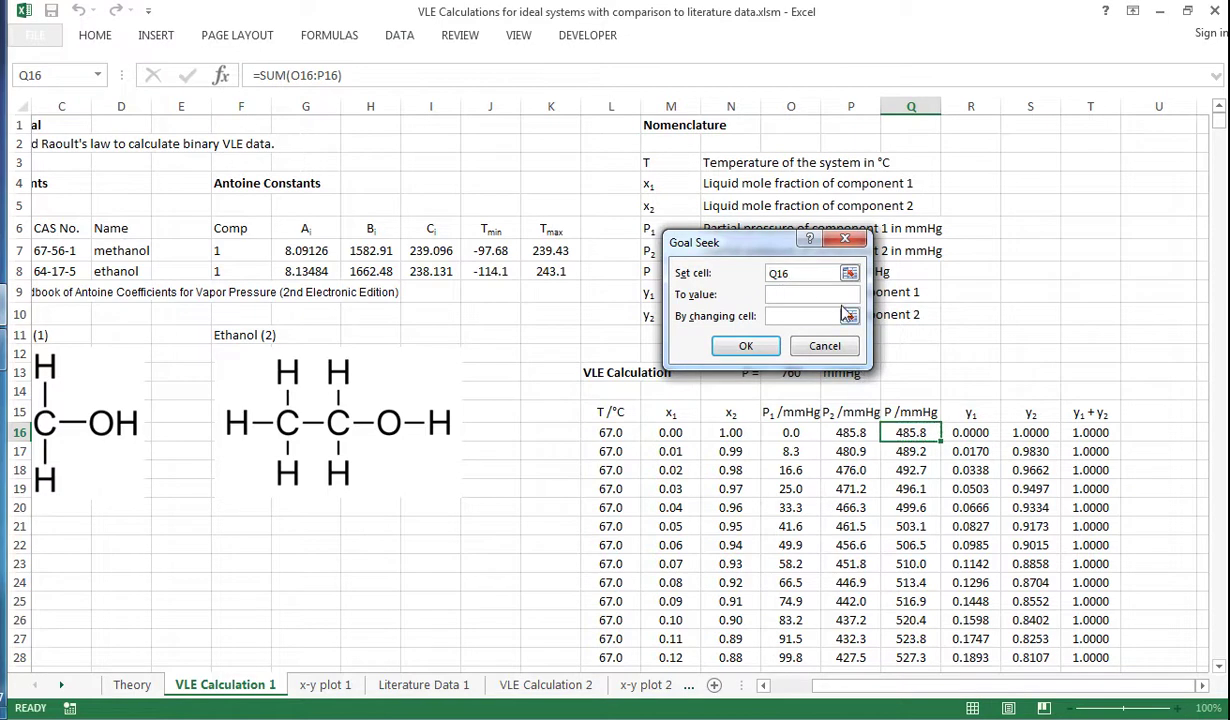
pyautogui.click(800, 318)
pyautogui.click(611, 432)
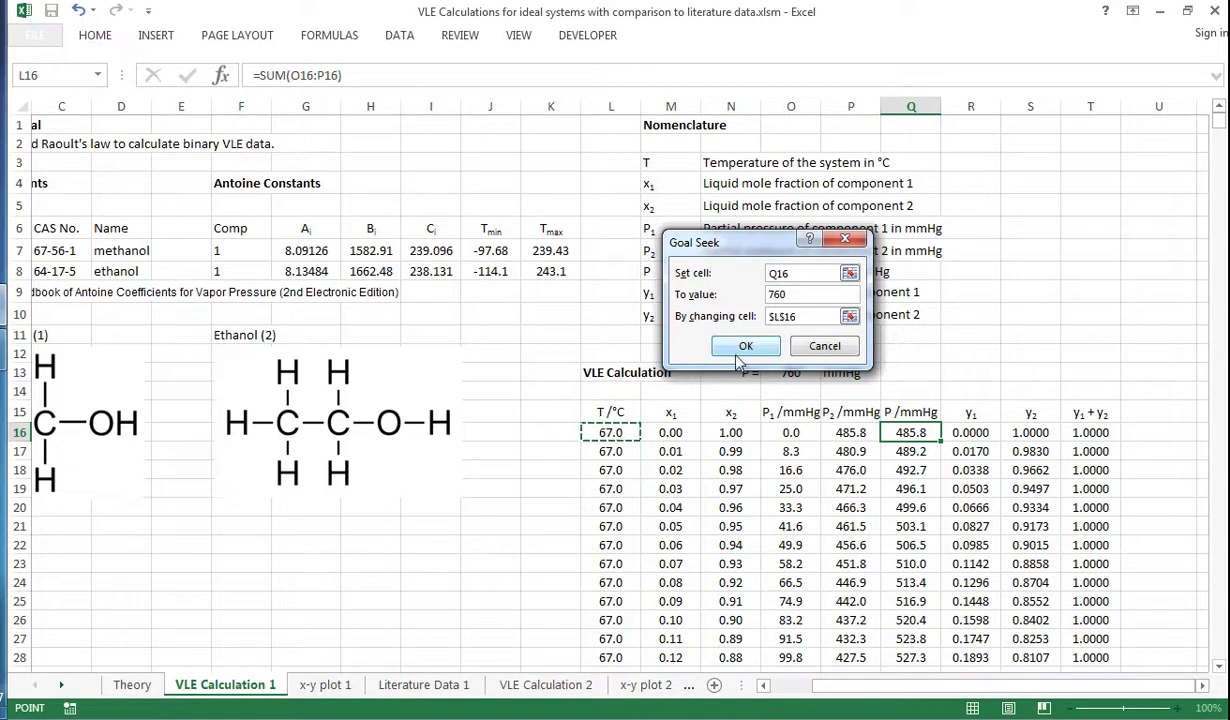
pyautogui.click(740, 352)
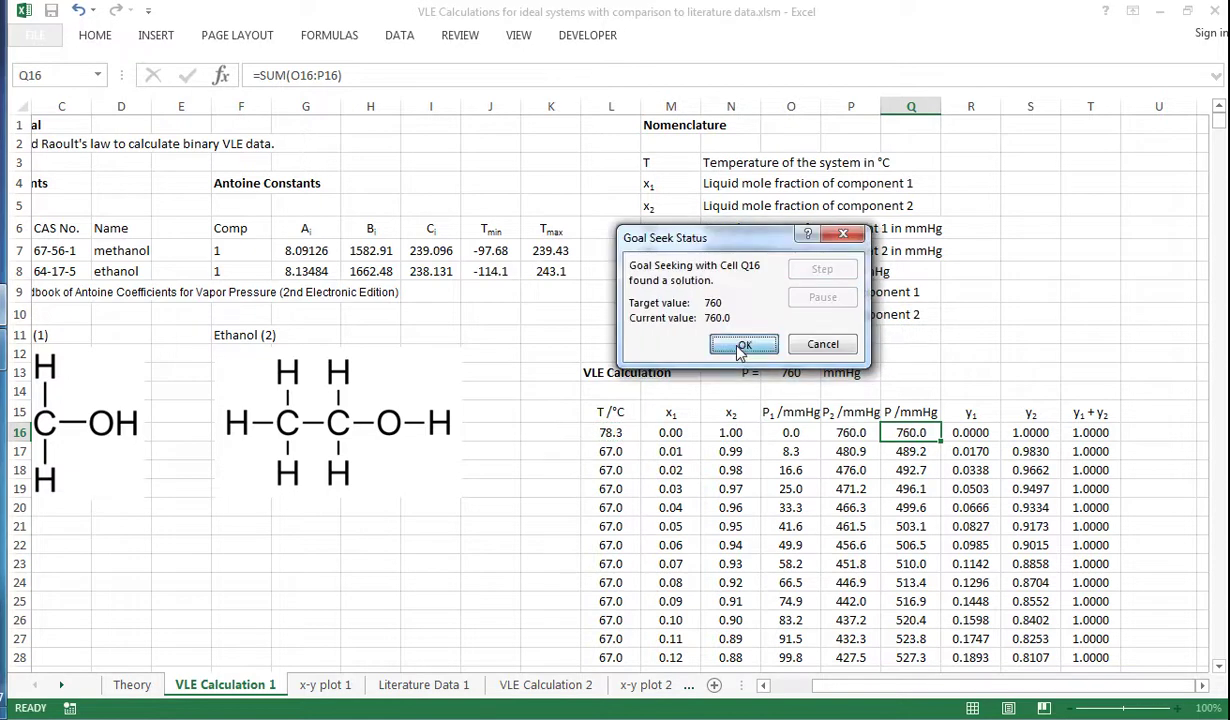
pyautogui.click(740, 348)
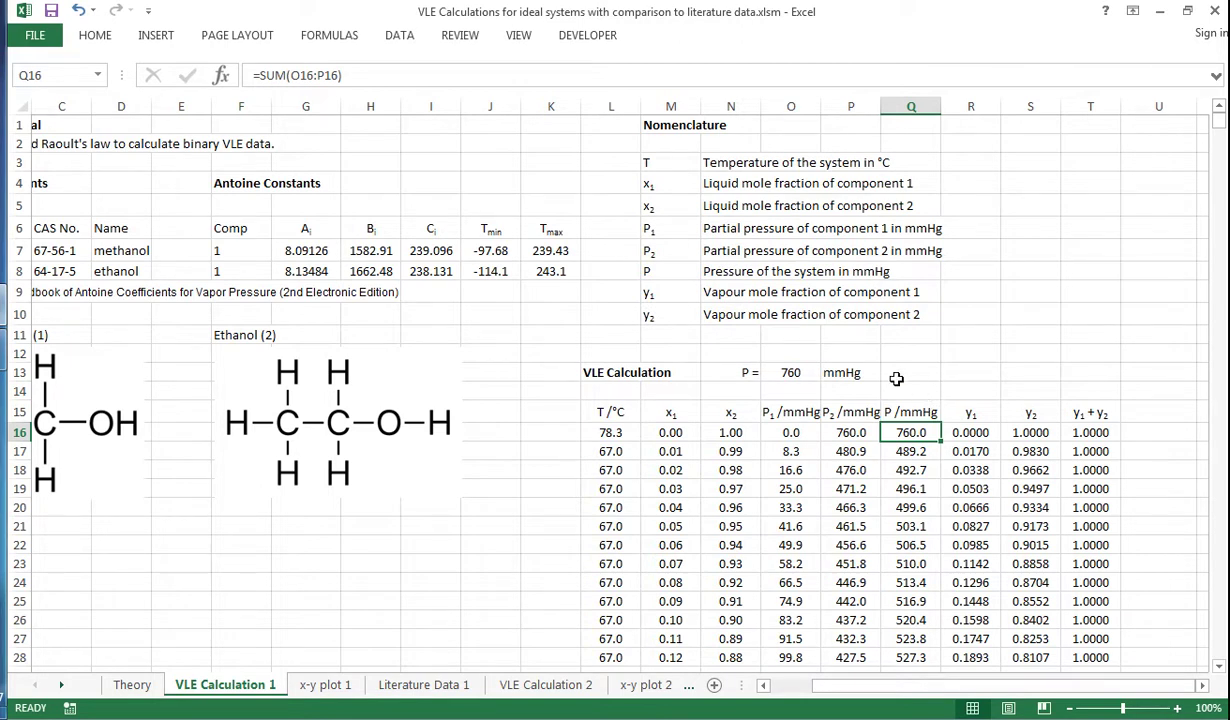
pyautogui.click(568, 37)
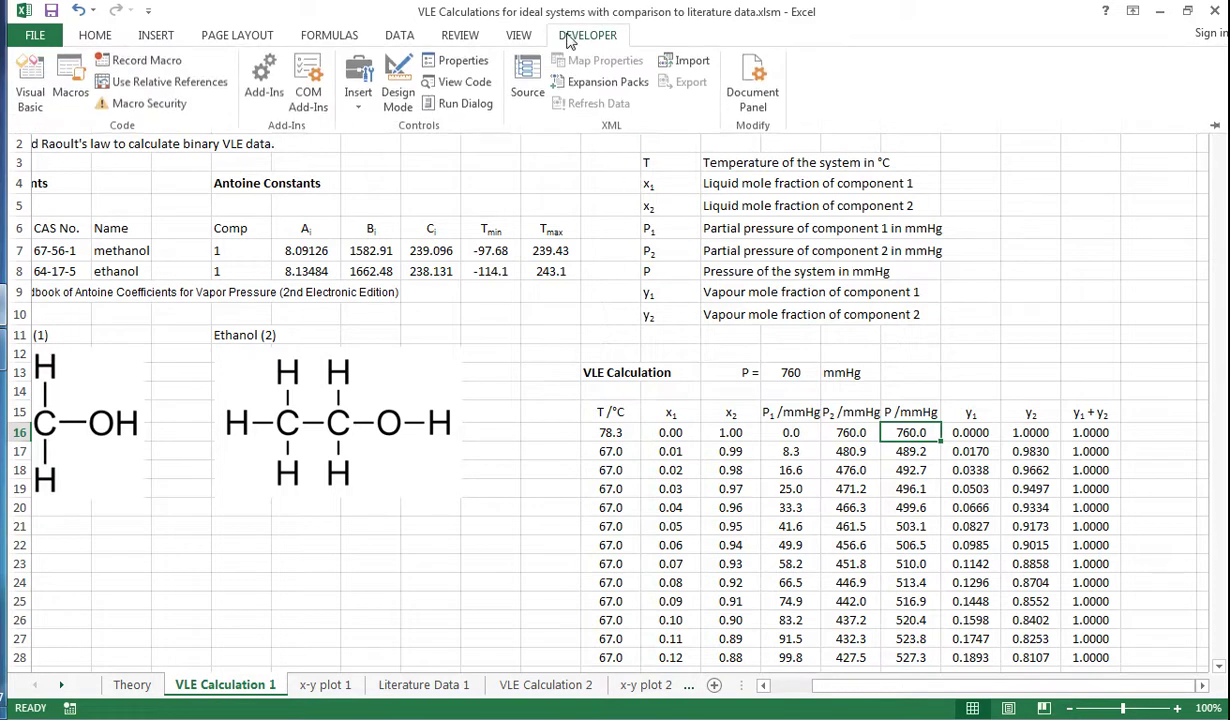
pyautogui.click(70, 86)
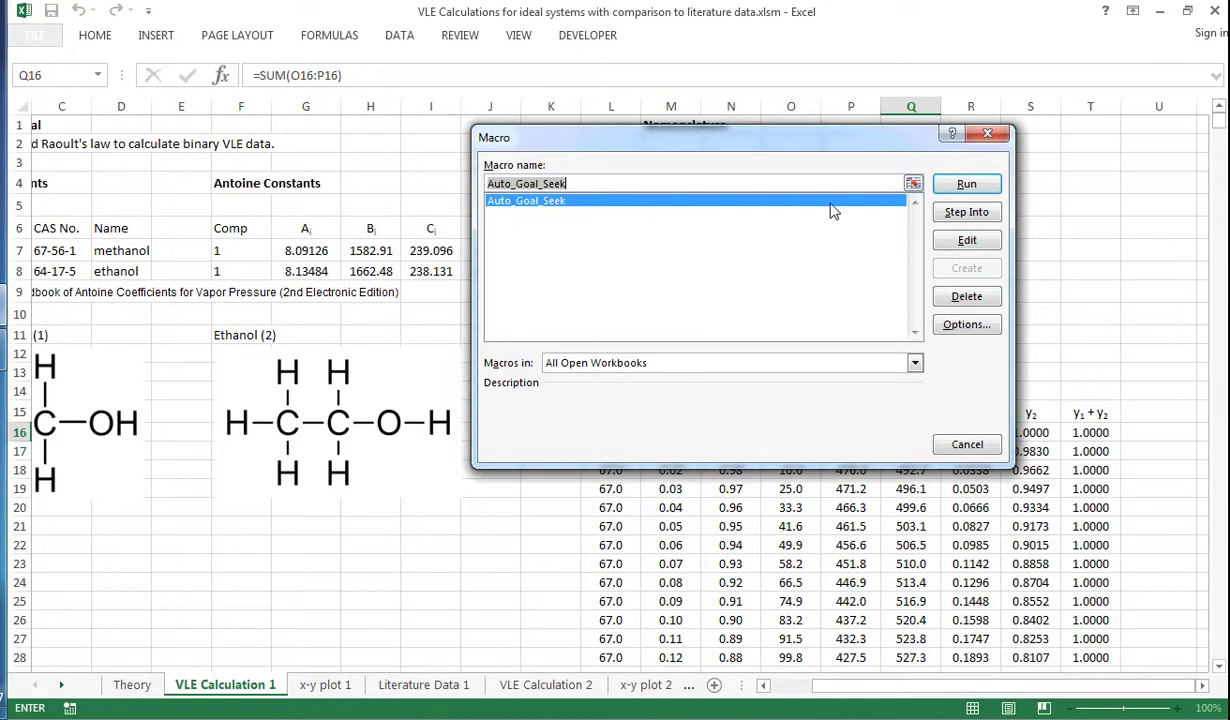
pyautogui.click(955, 240)
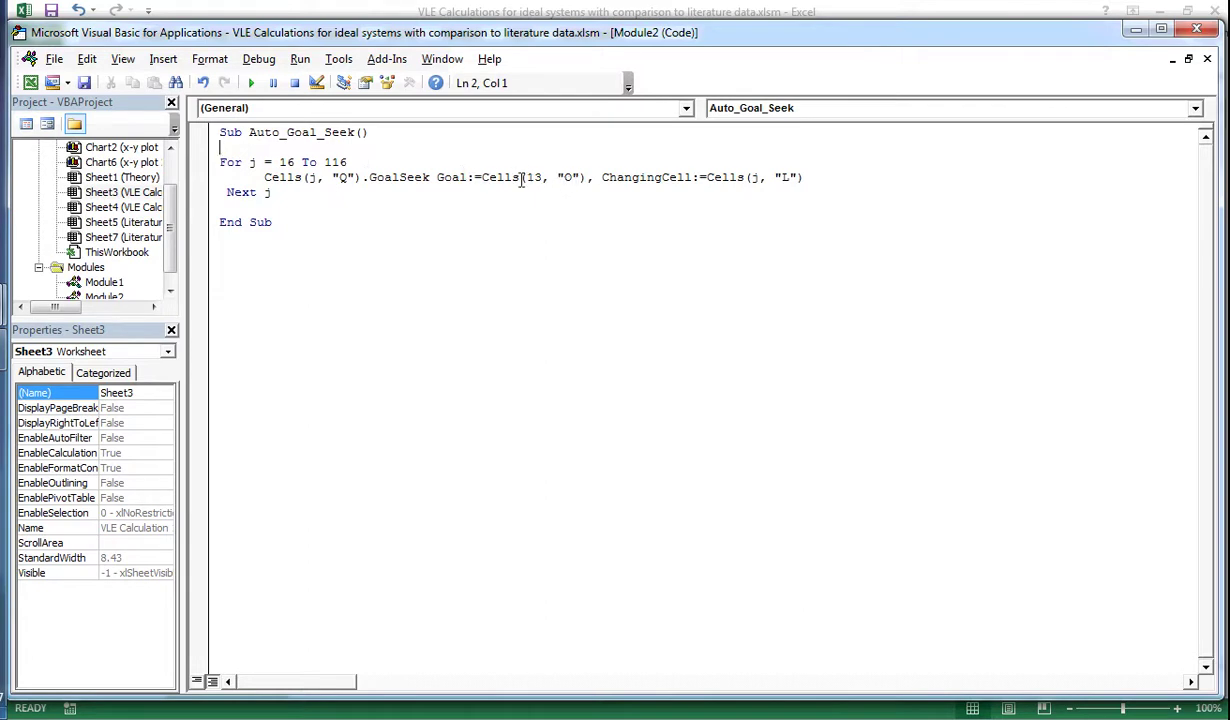
pyautogui.click(1195, 31)
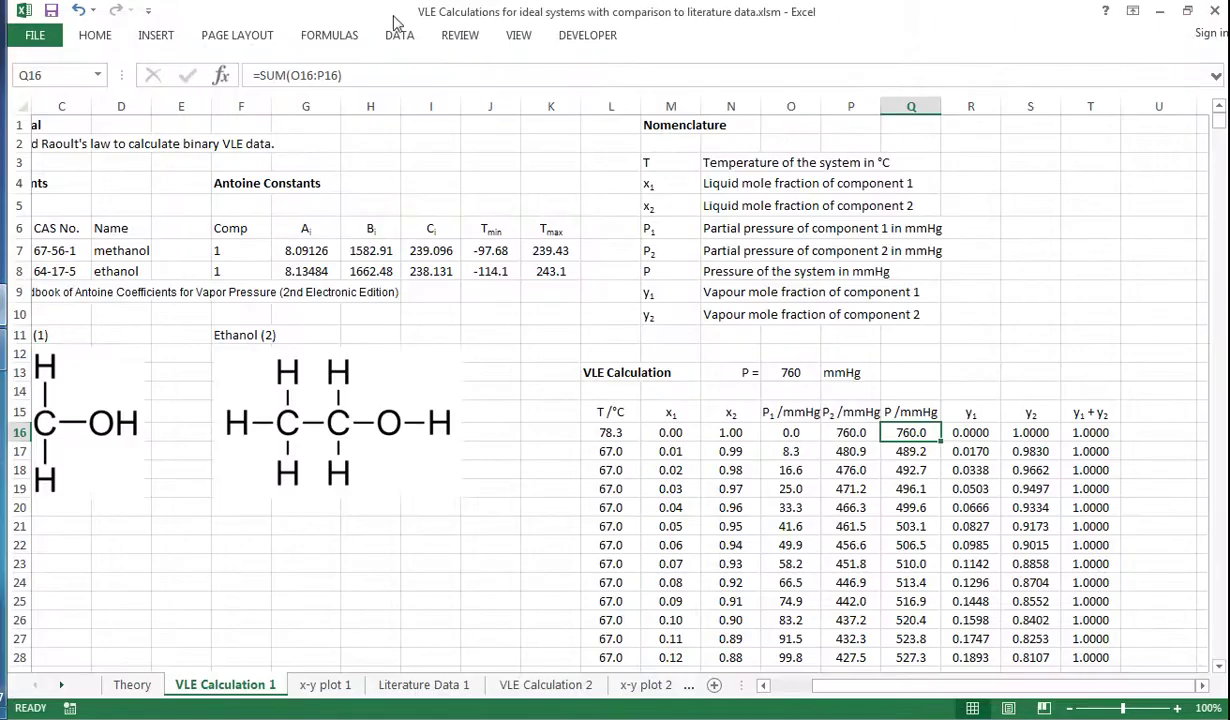
pyautogui.click(556, 38)
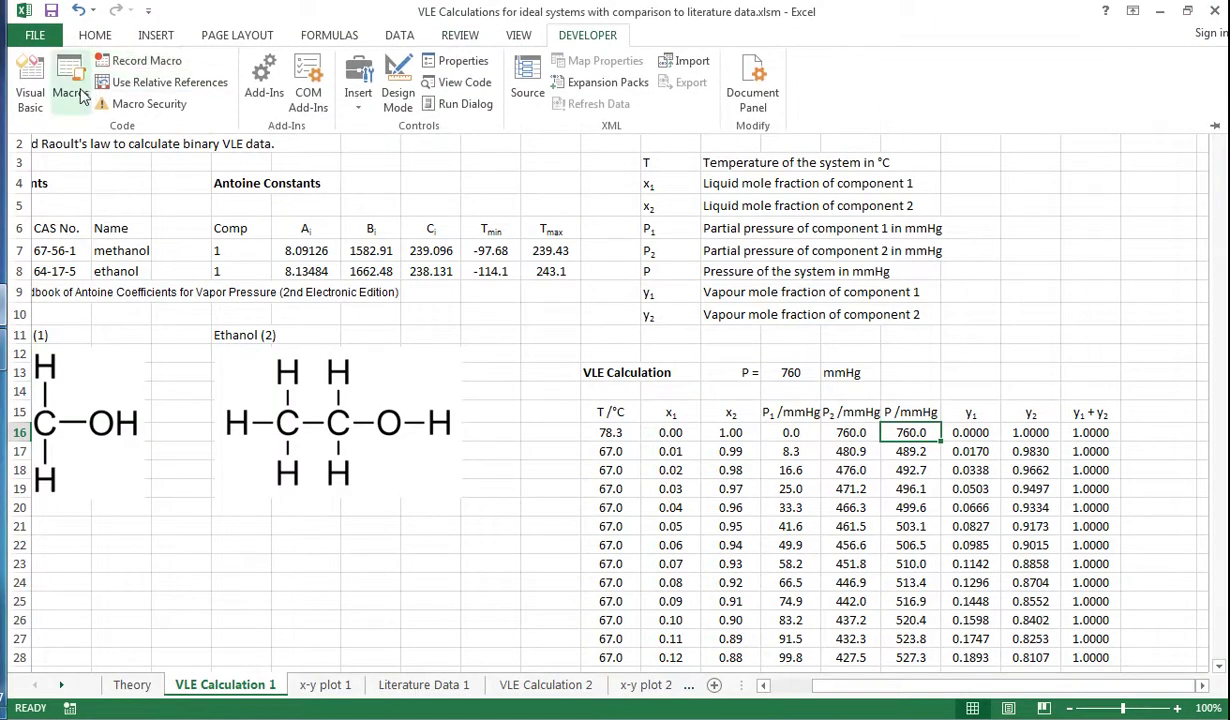
# Run the Auto_Goal_Seek macro so every row totals 760.0 mmHg, then view the x-y plot 1 chart.
pyautogui.click(83, 95)
pyautogui.click(966, 184)
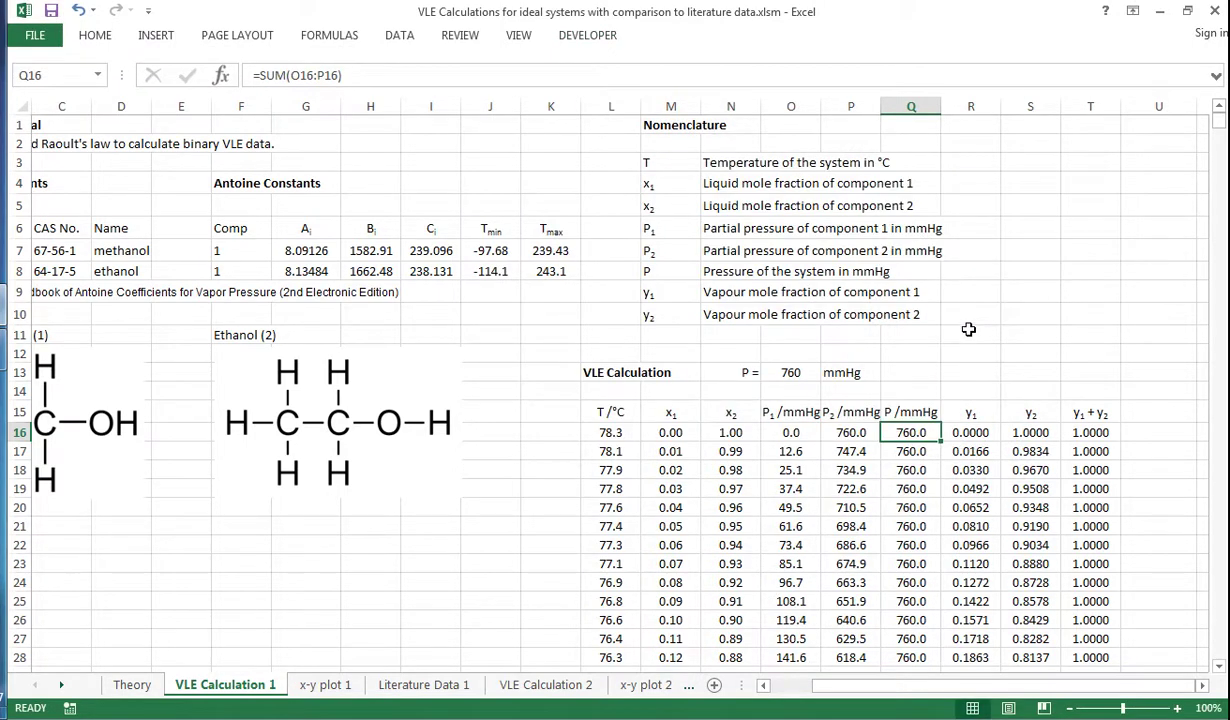
pyautogui.scroll(-1, 960, 352)
pyautogui.scroll(10, 900, 365)
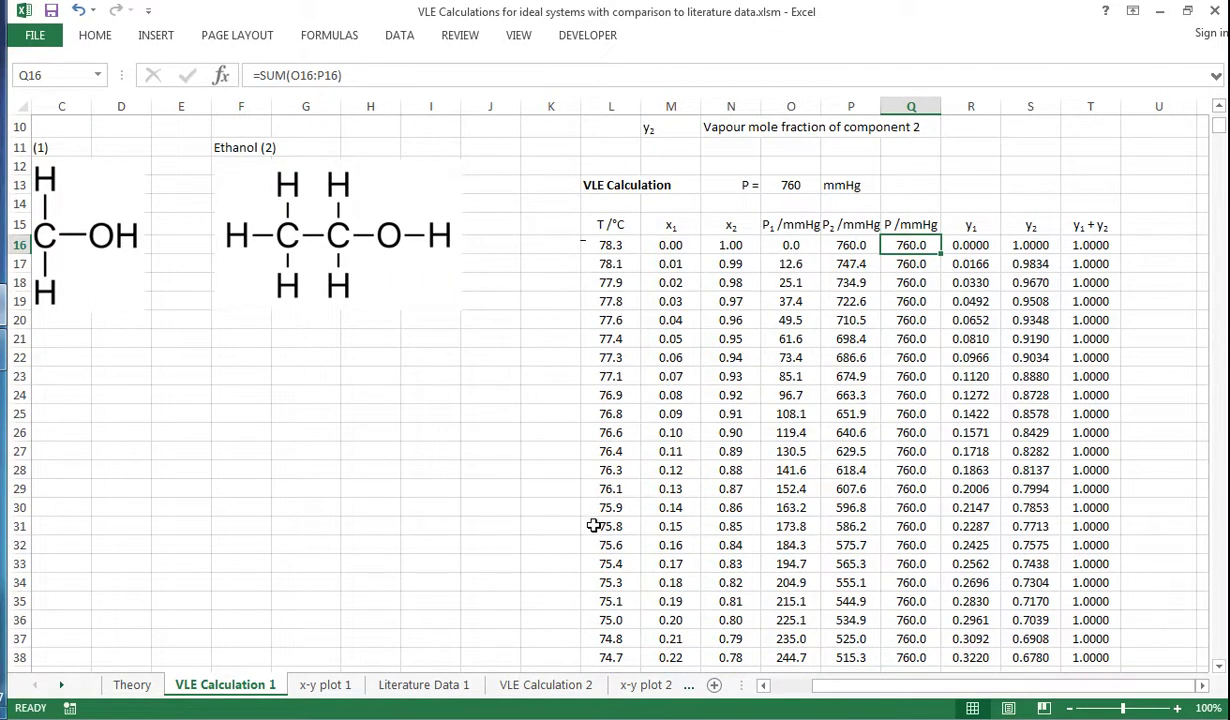
pyautogui.scroll(3, 500, 358)
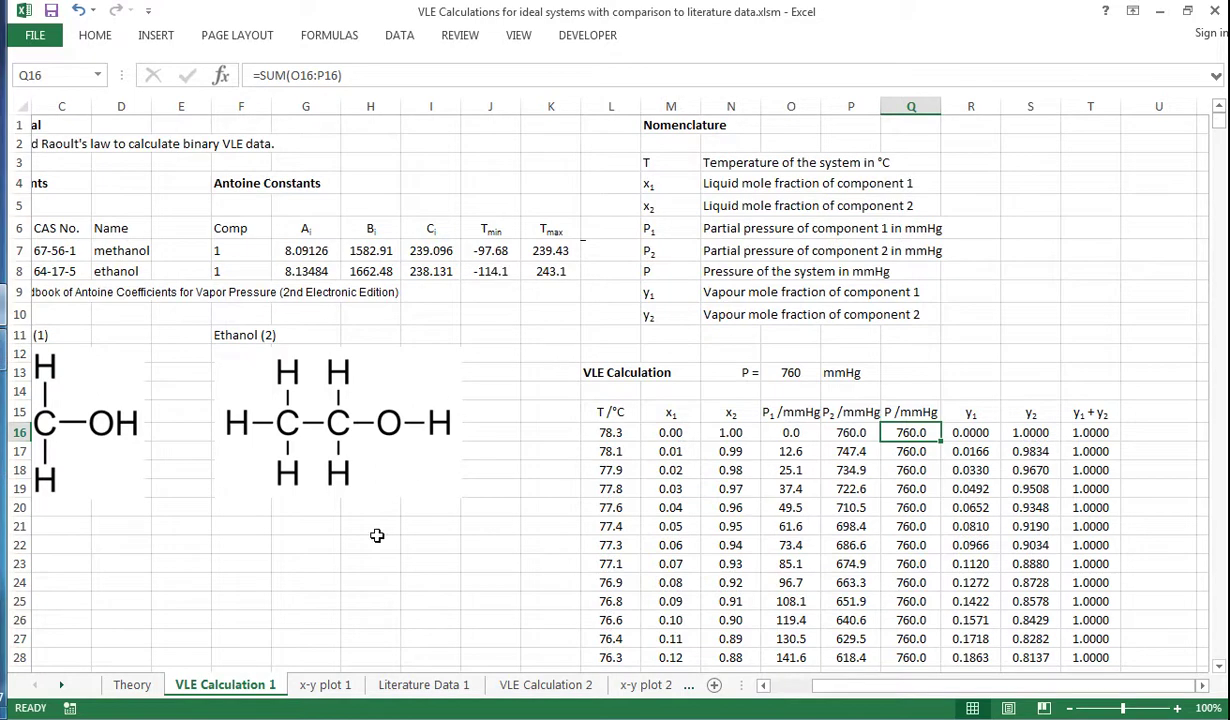
pyautogui.click(316, 684)
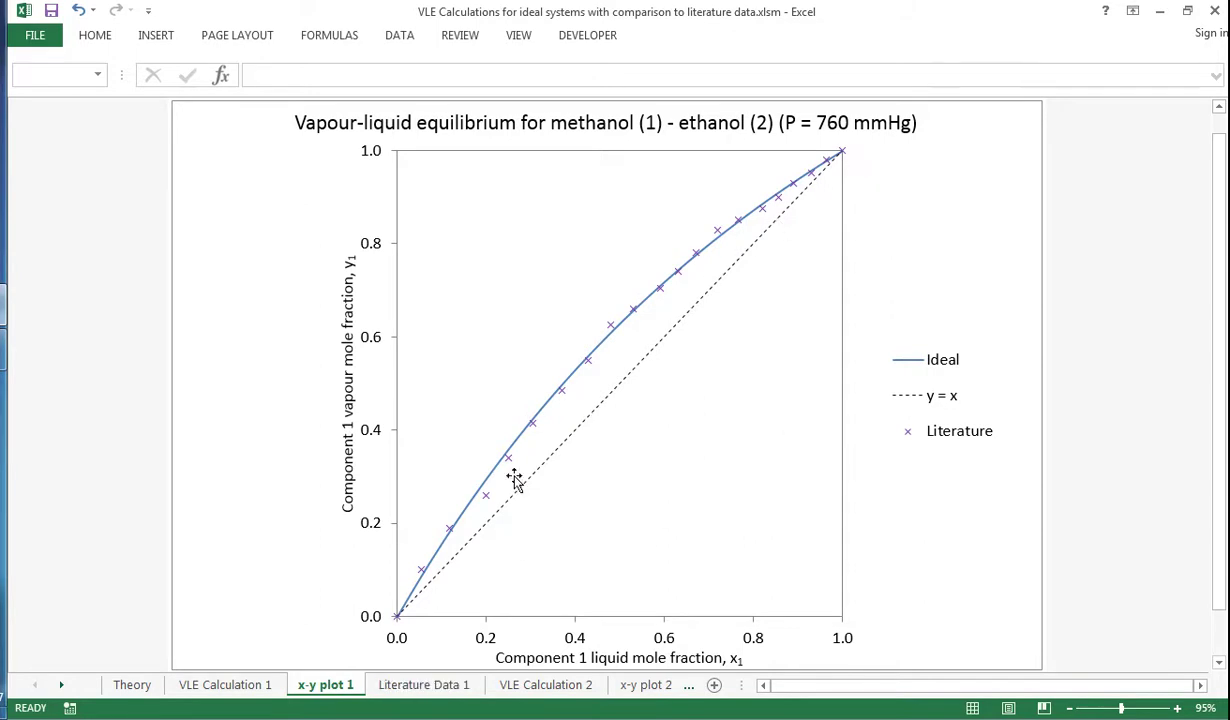
# Compare VLE Calculation 1 with the 21 methanol–ethanol x1–y1 pairs on Literature Data 1.
pyautogui.click(419, 688)
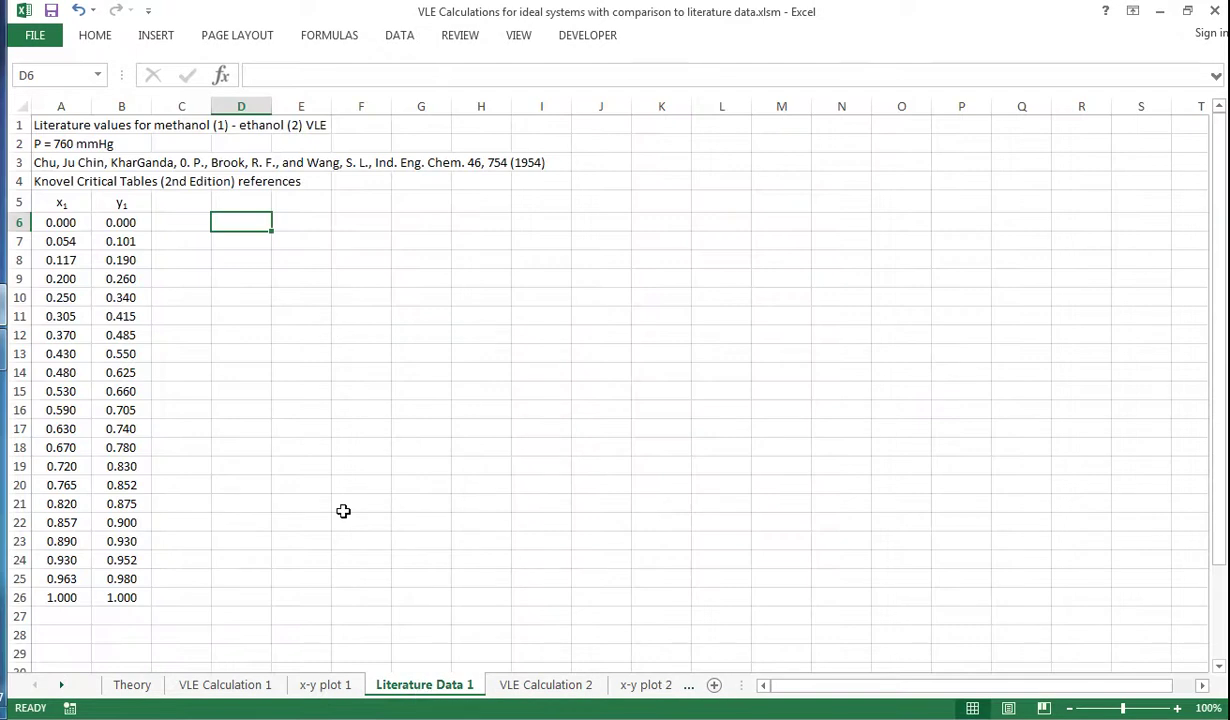
pyautogui.click(220, 685)
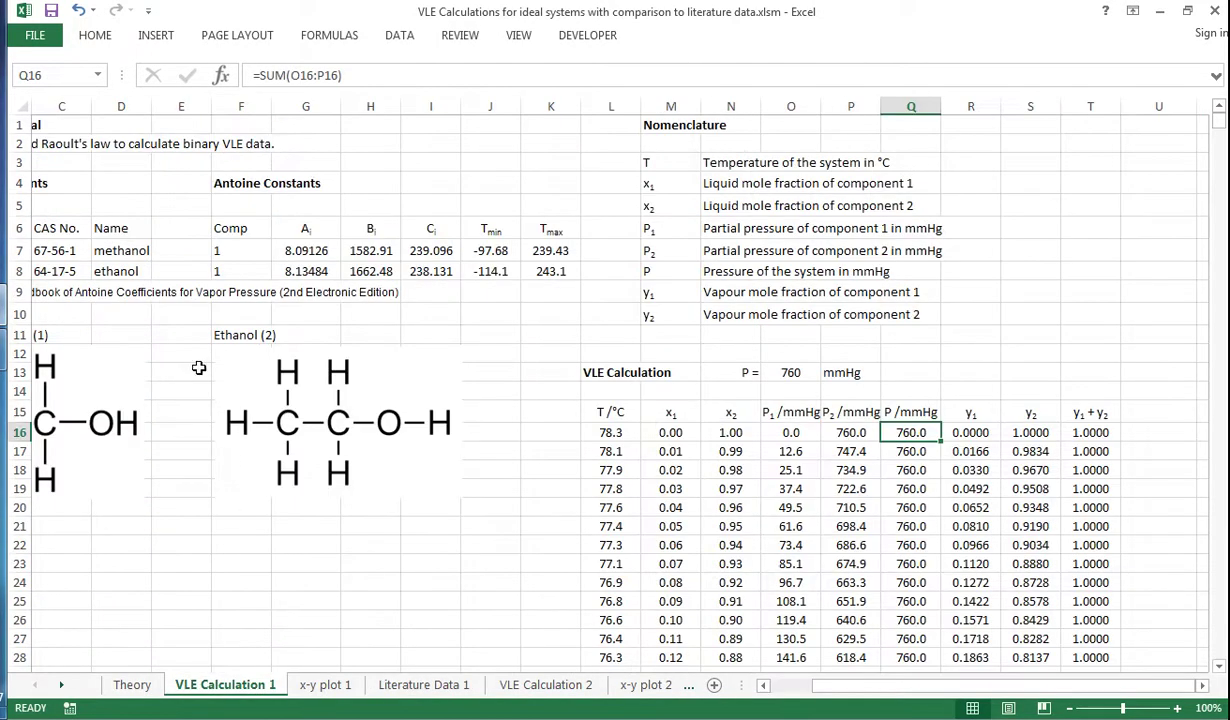
pyautogui.hscroll(-2, 760, 662)
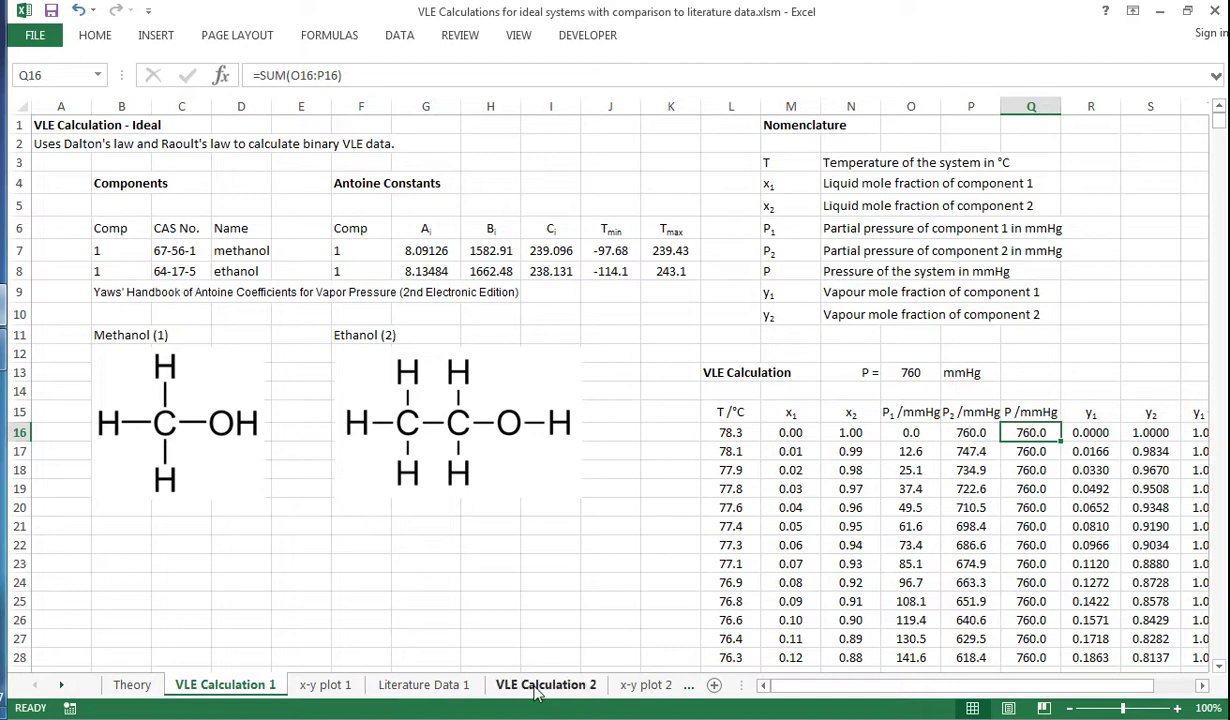
pyautogui.click(423, 684)
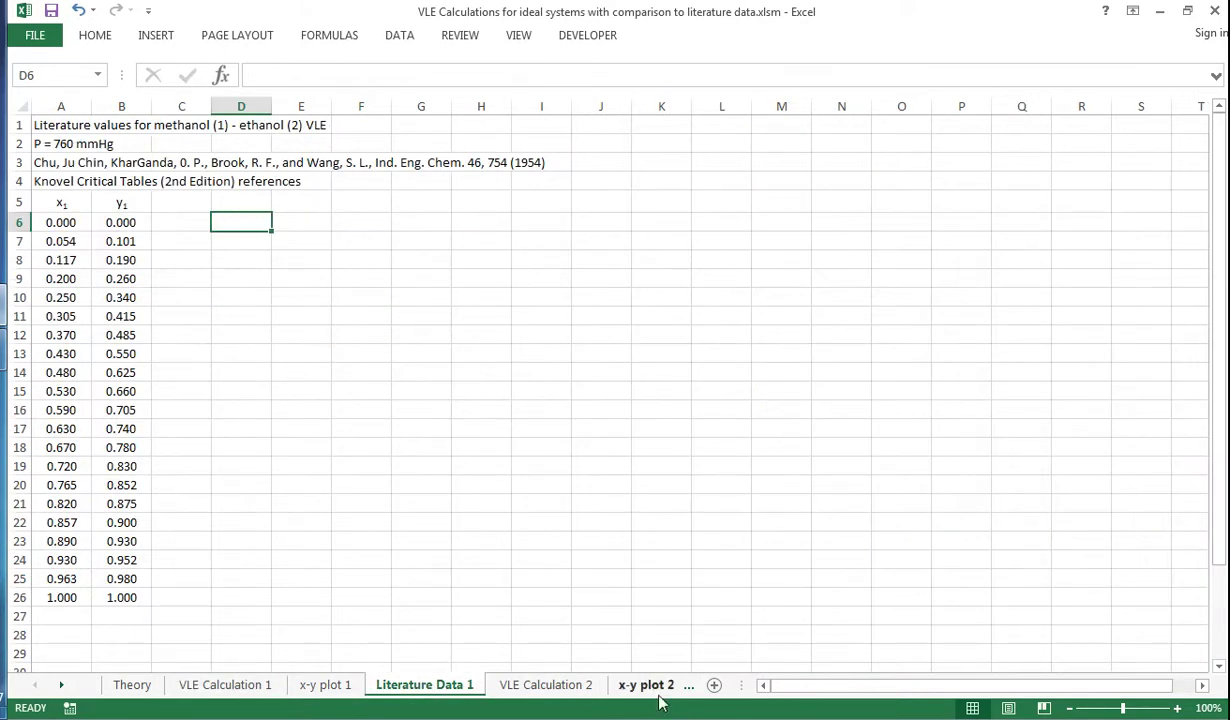
# Inspect the VLE Calculation 2 table and the Q16 total-pressure formula, then view x-y plot 2.
pyautogui.click(540, 685)
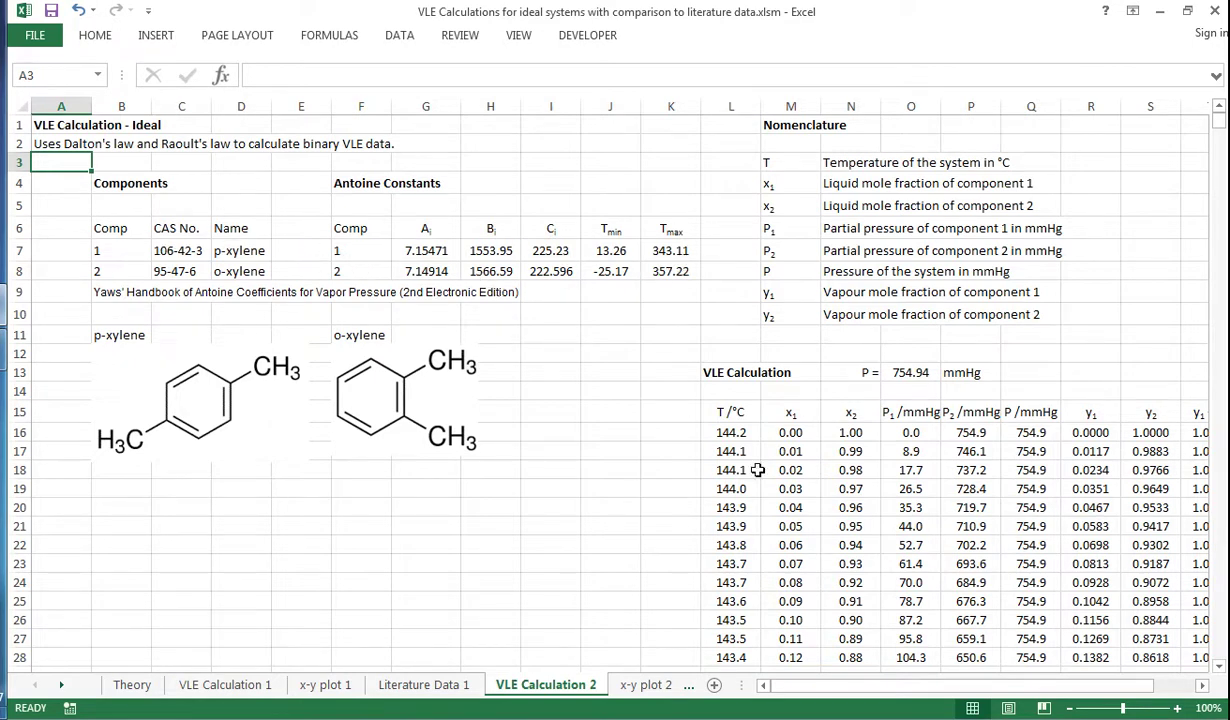
pyautogui.moveTo(825, 685); pyautogui.dragTo(990, 705)
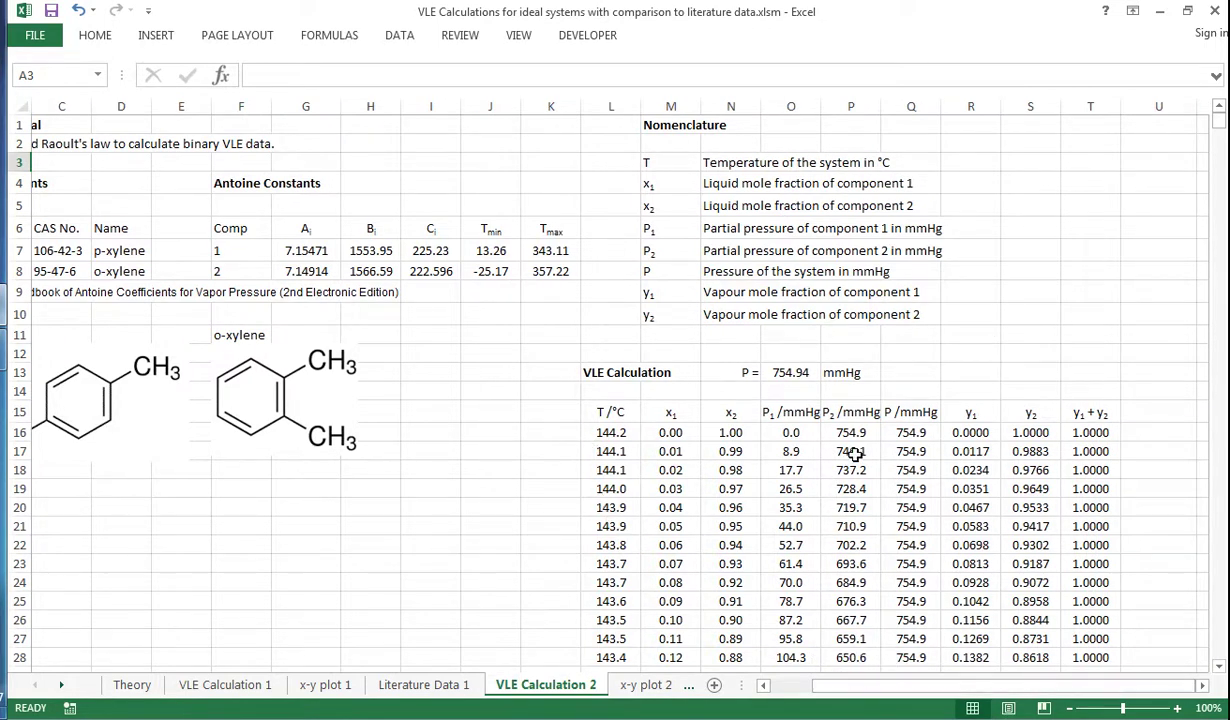
pyautogui.click(904, 433)
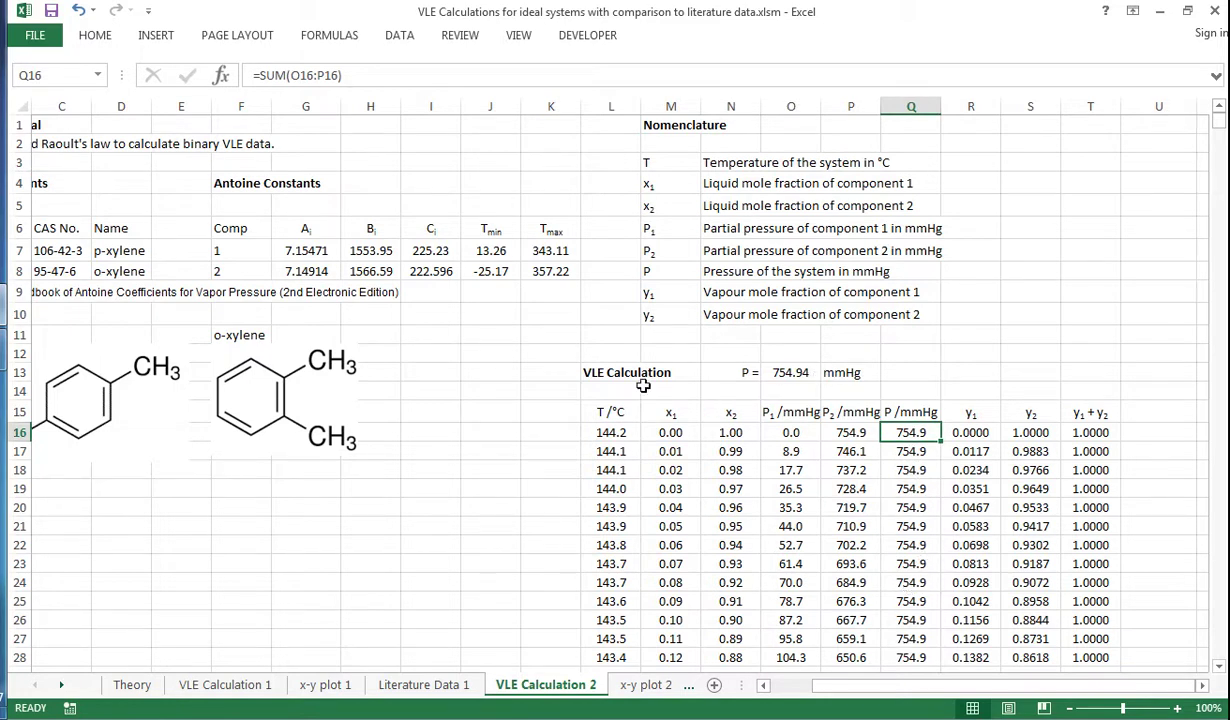
pyautogui.click(645, 688)
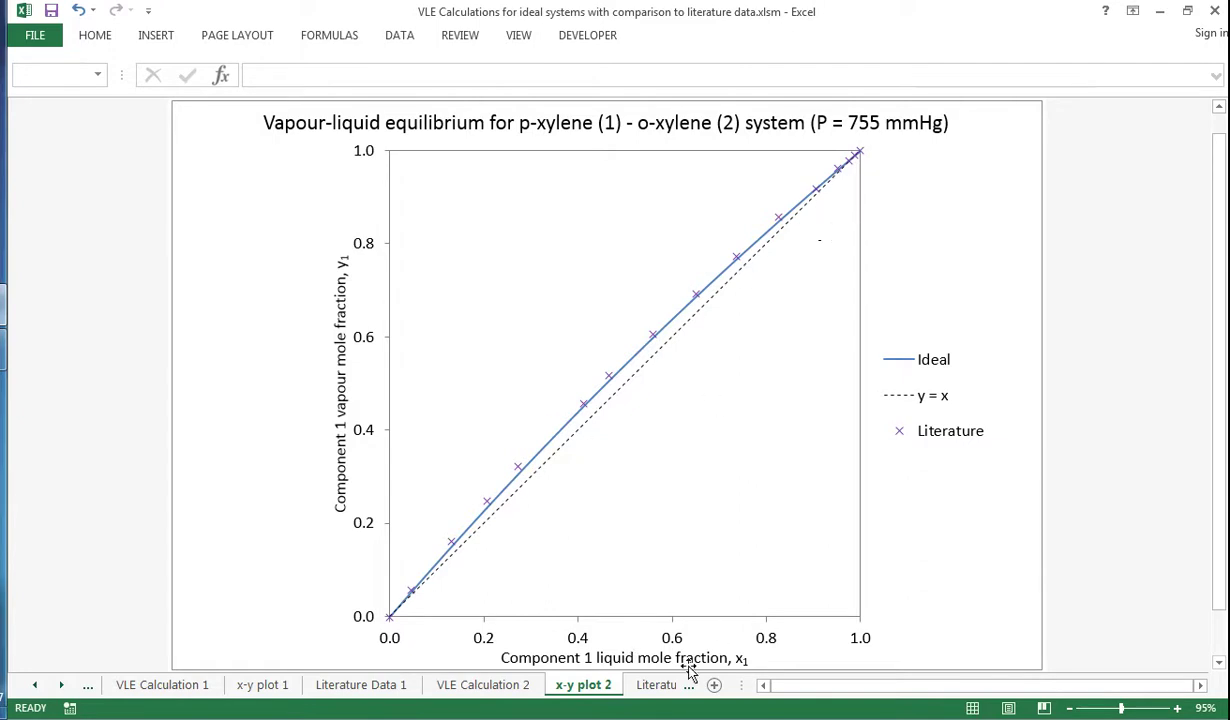
# Show the 16 p-xylene–o-xylene x1–y1 pairs on Literature Data 2 and select cell D7.
pyautogui.click(660, 686)
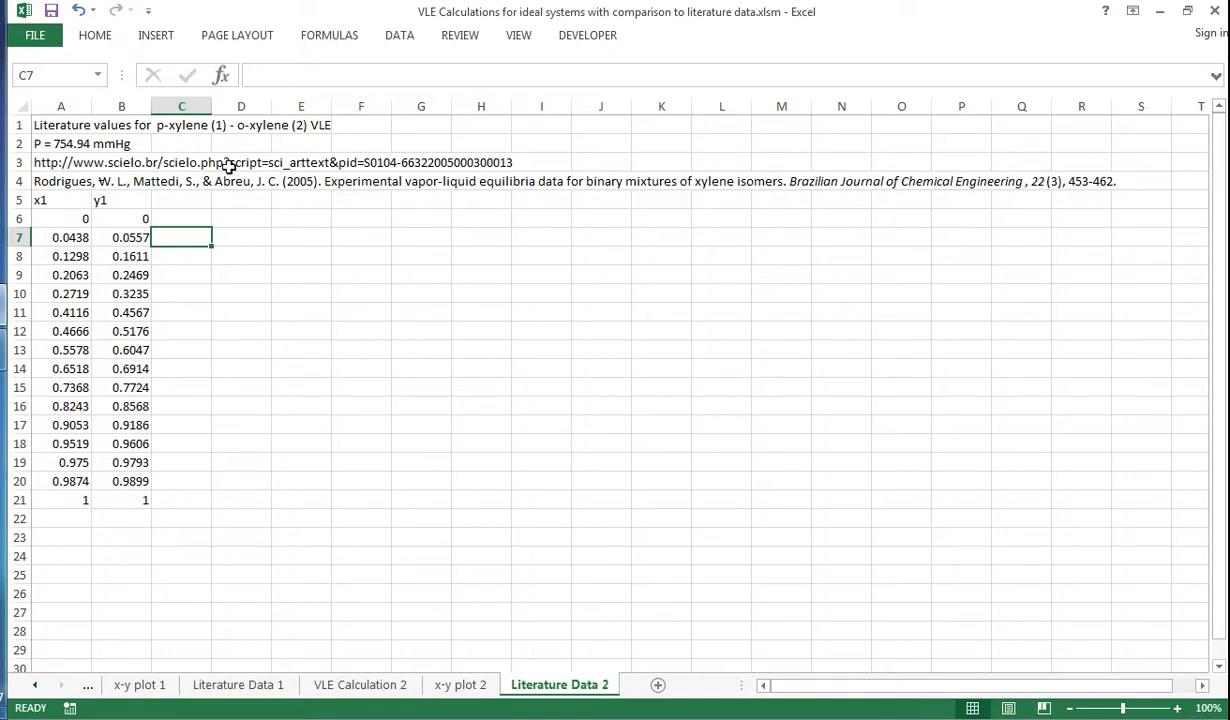
pyautogui.click(245, 239)
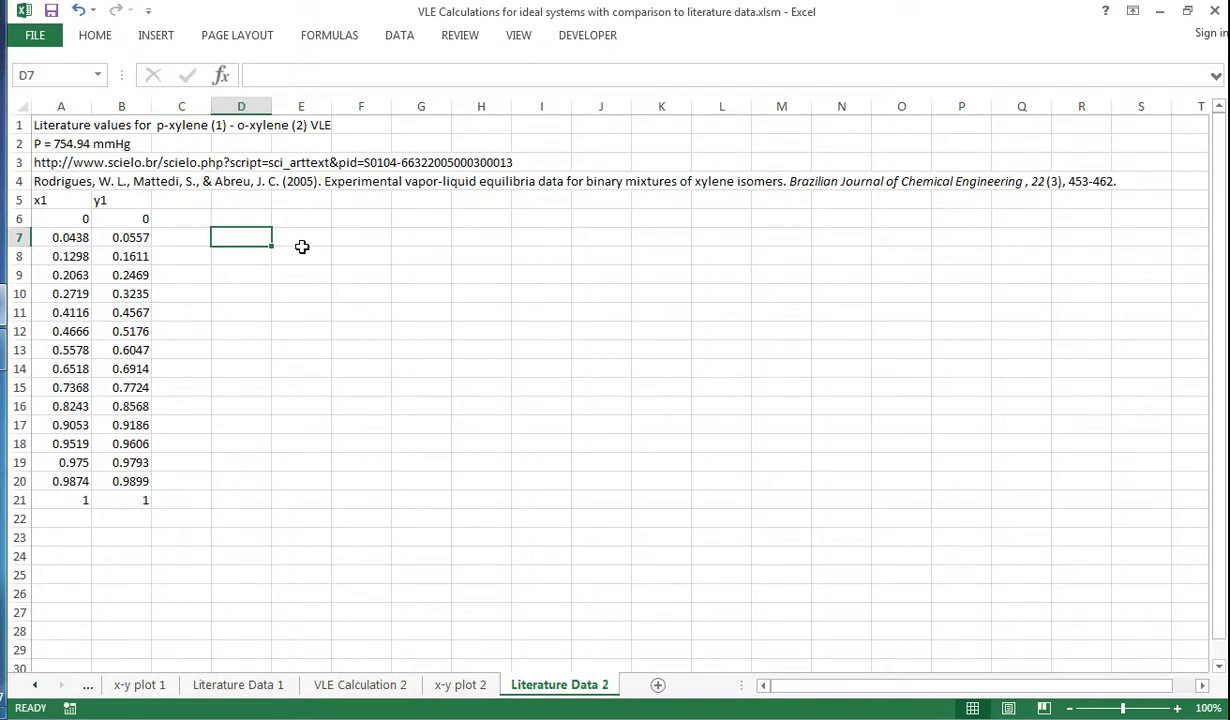